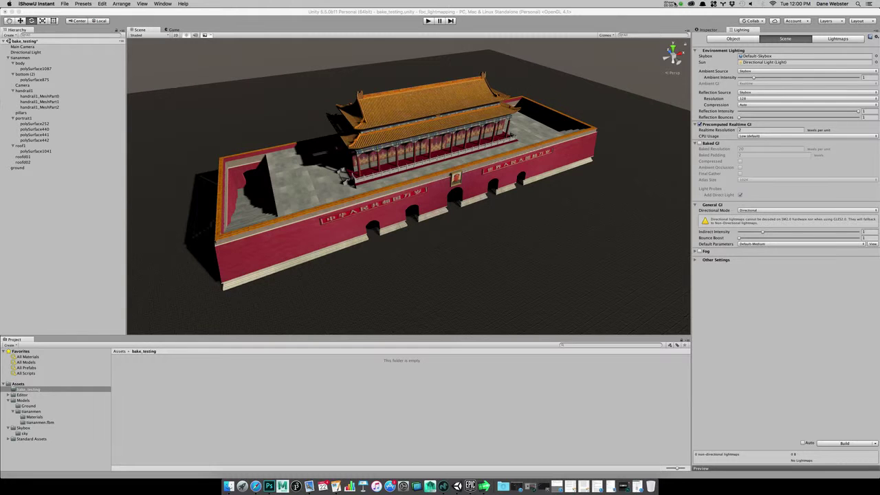
Step: Select the directional light and examine the building's lit and shadowed sides from several angles
{"action": "left_click_drag", "start_coordinate": [307, 160], "coordinate": [392, 160], "text": "alt"}
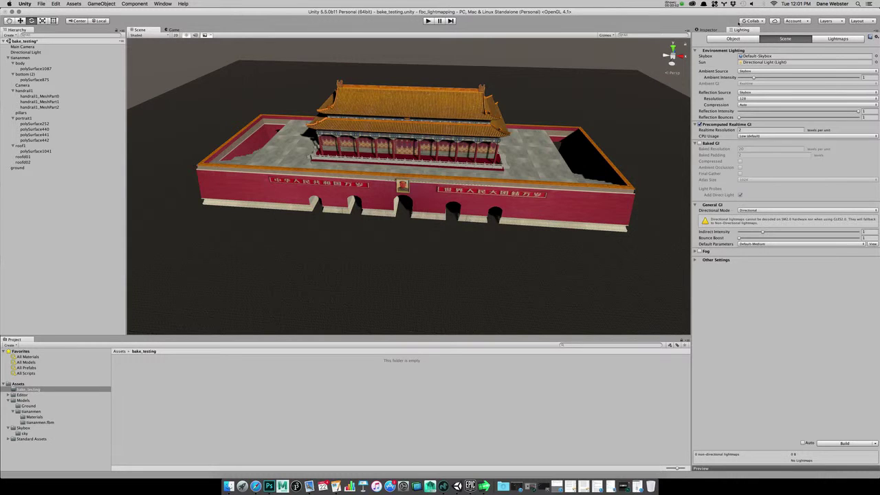
{"action": "key", "text": "alt"}
{"action": "left_click_drag", "start_coordinate": [386, 150], "coordinate": [444, 113], "text": "alt"}
{"action": "left_click", "coordinate": [26, 52]}
{"action": "left_click_drag", "start_coordinate": [482, 142], "coordinate": [585, 289], "text": "alt"}
{"action": "scroll", "coordinate": [482, 182], "scroll_direction": "up", "scroll_amount": 3}
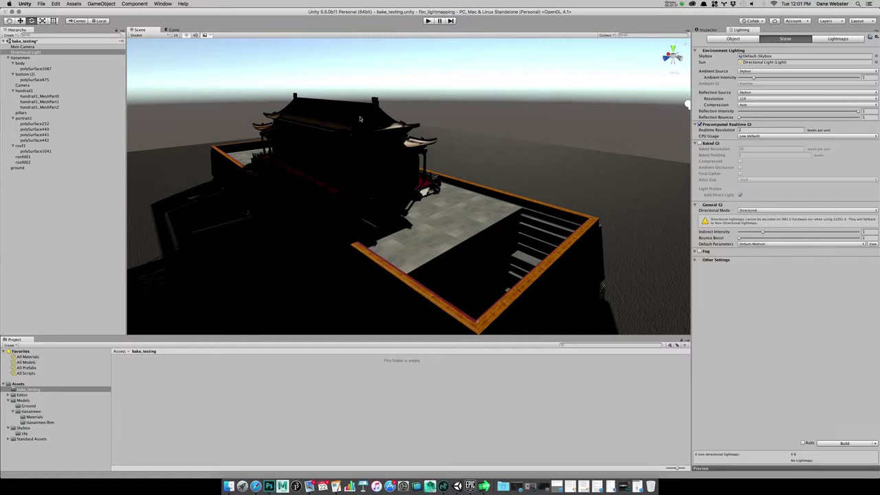
{"action": "left_click_drag", "start_coordinate": [441, 160], "coordinate": [550, 252], "text": "alt"}
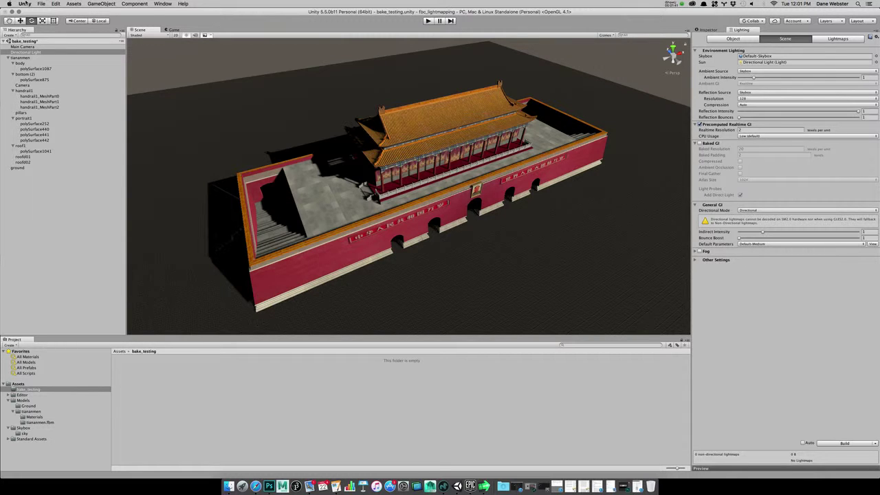
Step: Review the GI Cache settings in the Unity preferences, including cache size and folder location, and close the preferences
{"action": "left_click", "coordinate": [25, 3]}
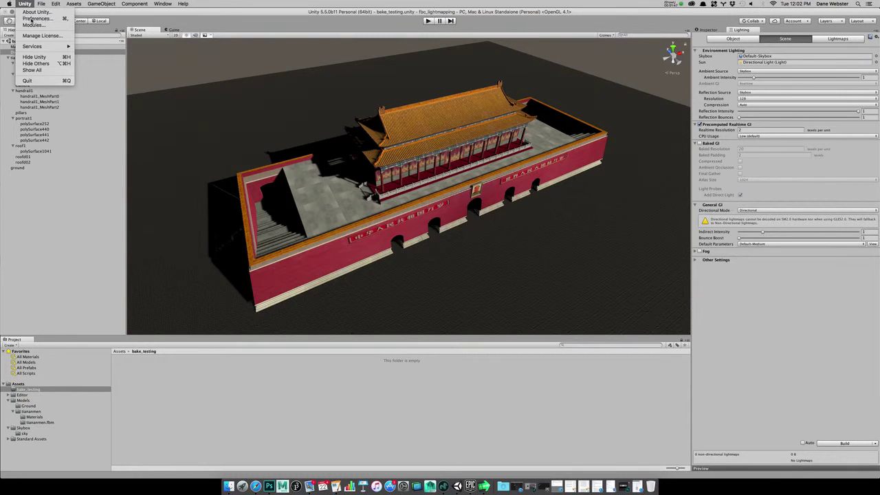
{"action": "left_click", "coordinate": [30, 19]}
{"action": "left_click_drag", "start_coordinate": [135, 32], "coordinate": [436, 98]}
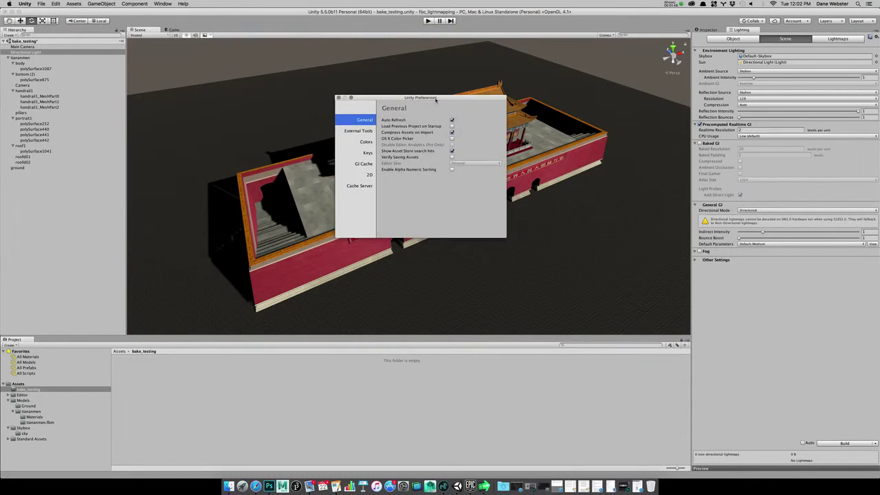
{"action": "left_click", "coordinate": [363, 164]}
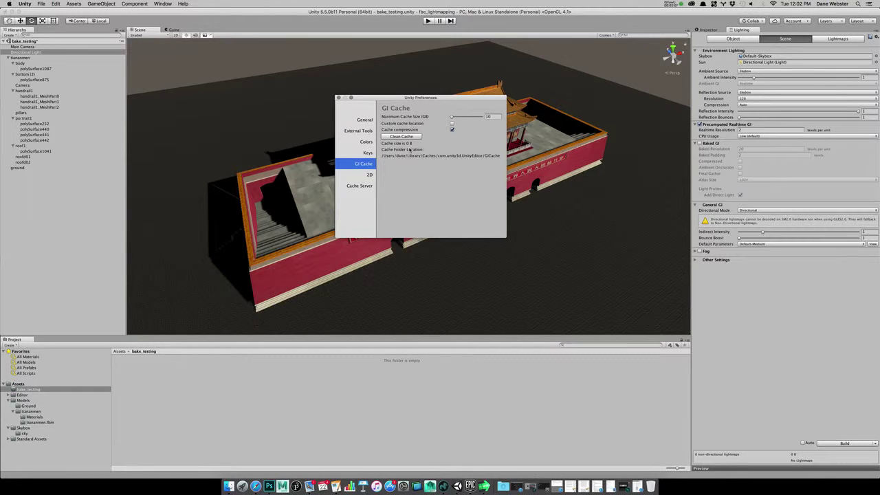
{"action": "left_click_drag", "start_coordinate": [403, 101], "coordinate": [240, 71]}
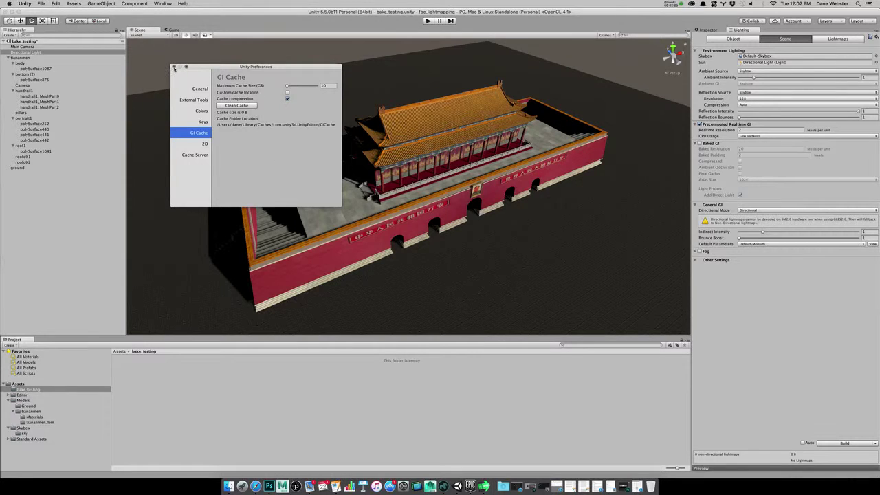
{"action": "left_click", "coordinate": [174, 67]}
Step: Enable Baked GI in the scene lighting settings
{"action": "left_click_drag", "start_coordinate": [222, 110], "coordinate": [375, 219], "text": "alt"}
{"action": "left_click", "coordinate": [700, 143]}
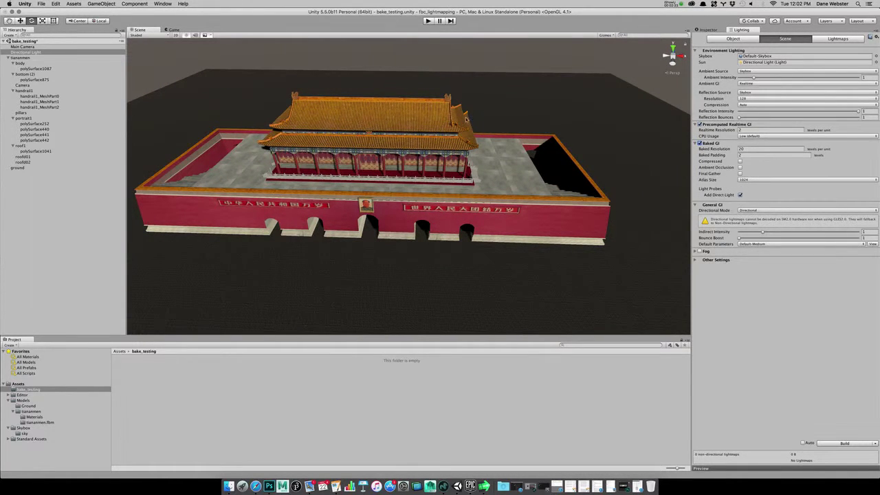
Step: Inspect the Static setting of the ground, a handrail part, the upper roof and the parent tiananmen object
{"action": "left_click", "coordinate": [711, 30]}
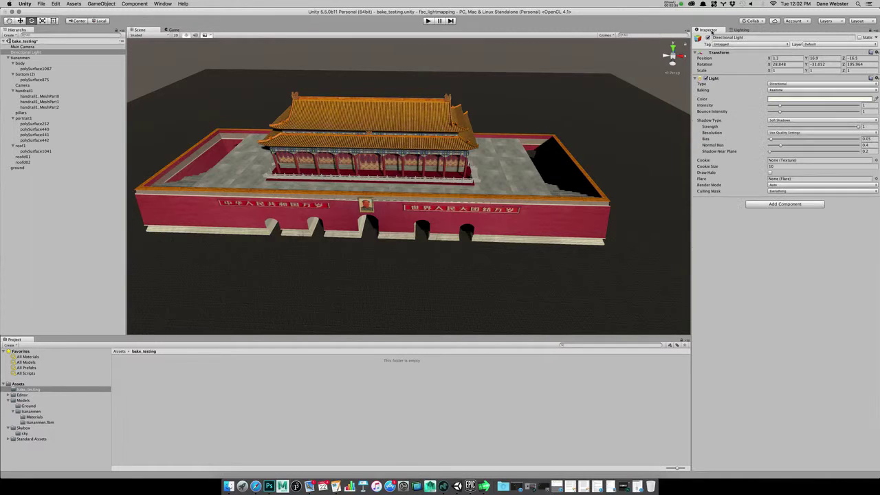
{"action": "left_click", "coordinate": [548, 102]}
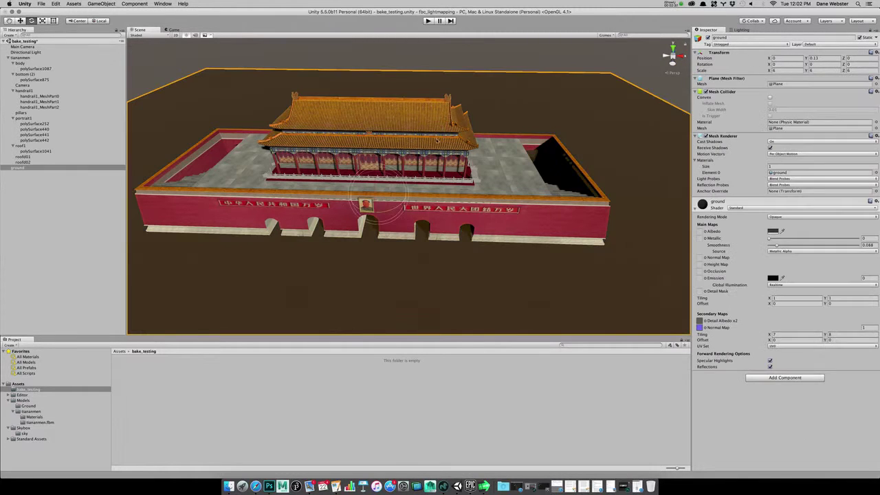
{"action": "left_click", "coordinate": [438, 143]}
{"action": "left_click", "coordinate": [414, 118]}
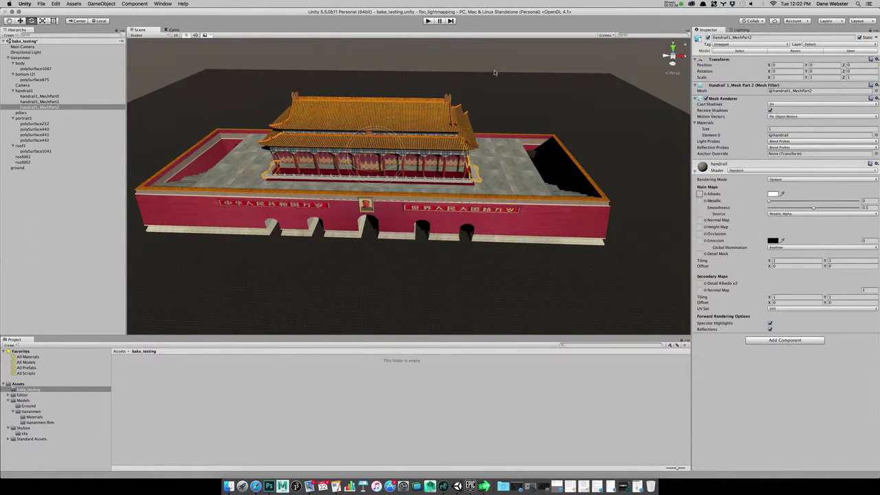
{"action": "left_click", "coordinate": [414, 118]}
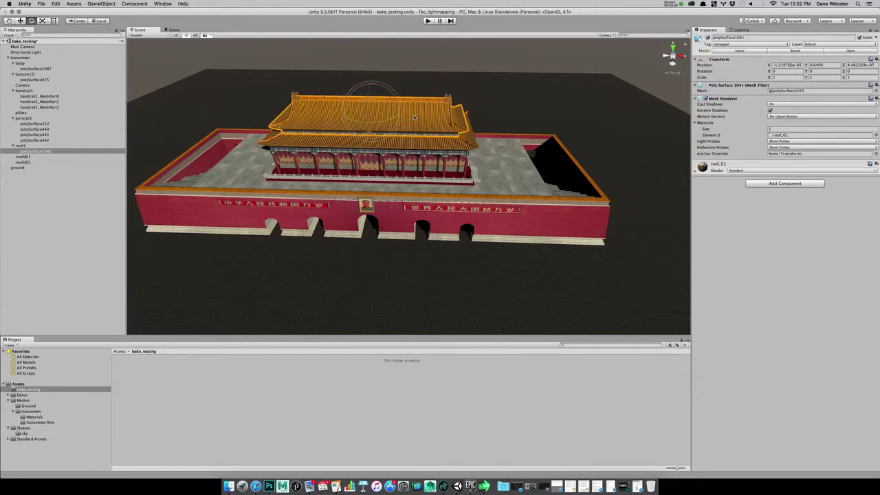
{"action": "left_click_drag", "start_coordinate": [434, 123], "coordinate": [81, 111], "text": "alt"}
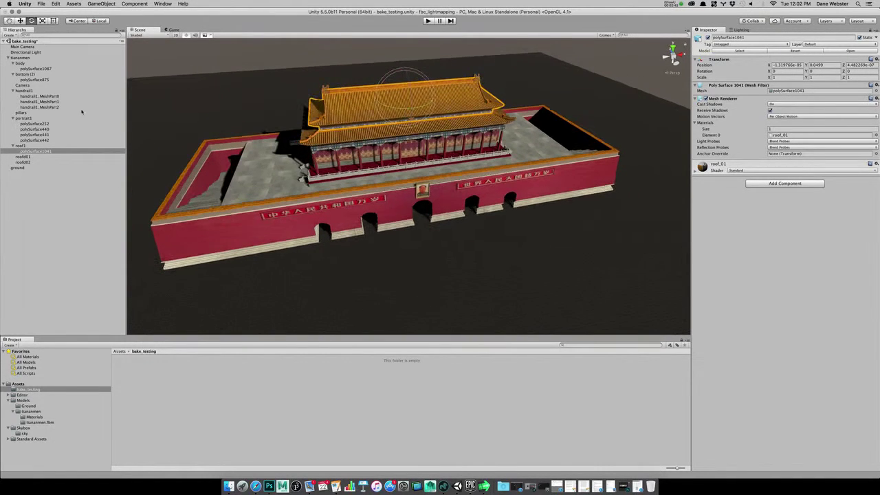
{"action": "left_click", "coordinate": [14, 58]}
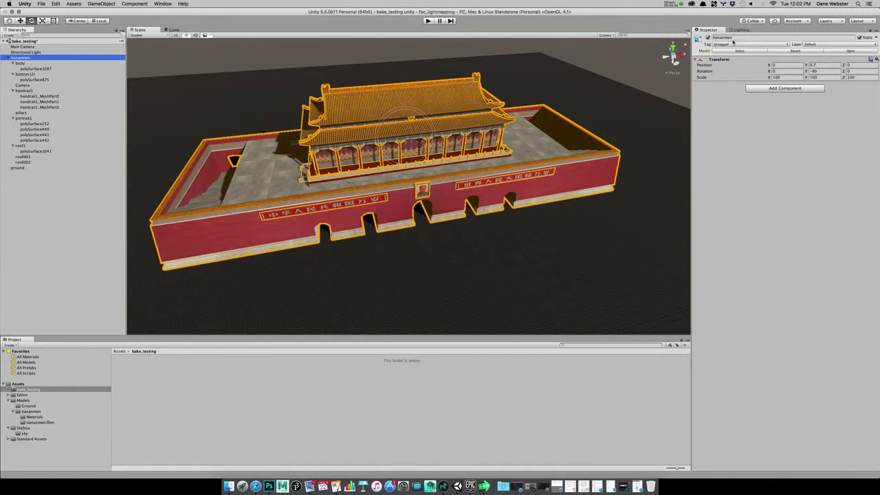
{"action": "left_click", "coordinate": [651, 120]}
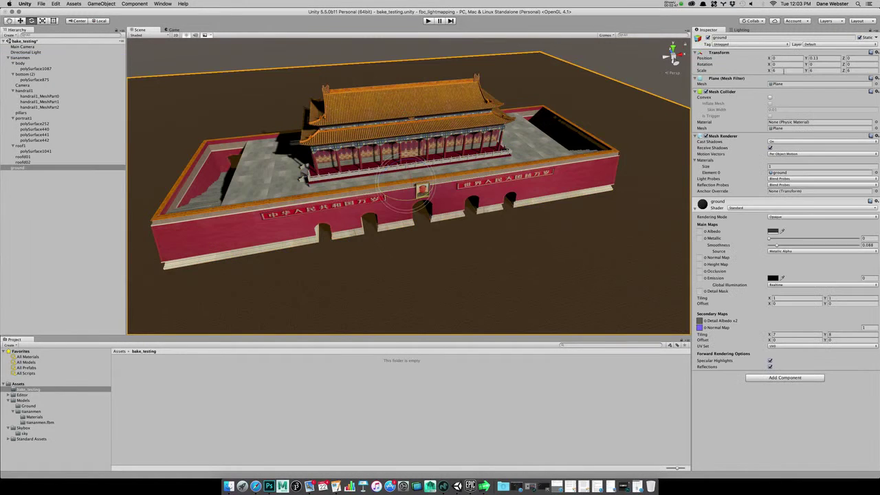
{"action": "left_click_drag", "start_coordinate": [616, 87], "coordinate": [440, 131], "text": "alt"}
{"action": "left_click", "coordinate": [438, 130]}
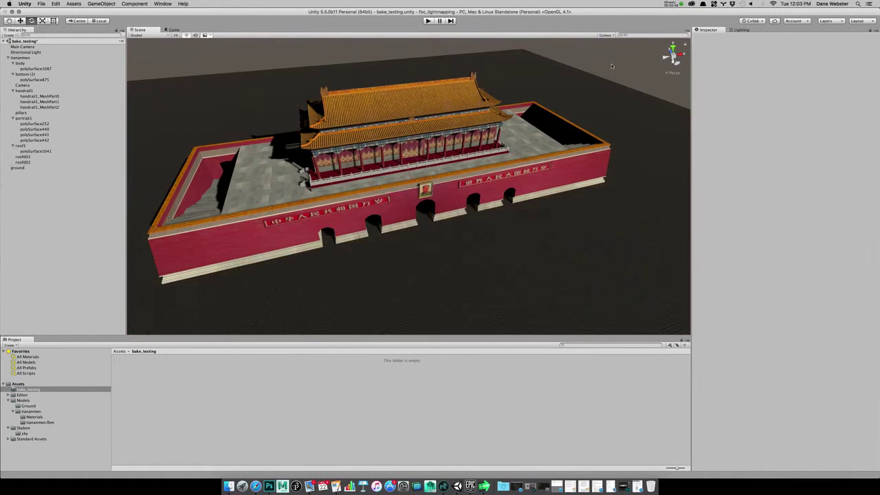
{"action": "left_click_drag", "start_coordinate": [394, 147], "coordinate": [599, 113], "text": "alt"}
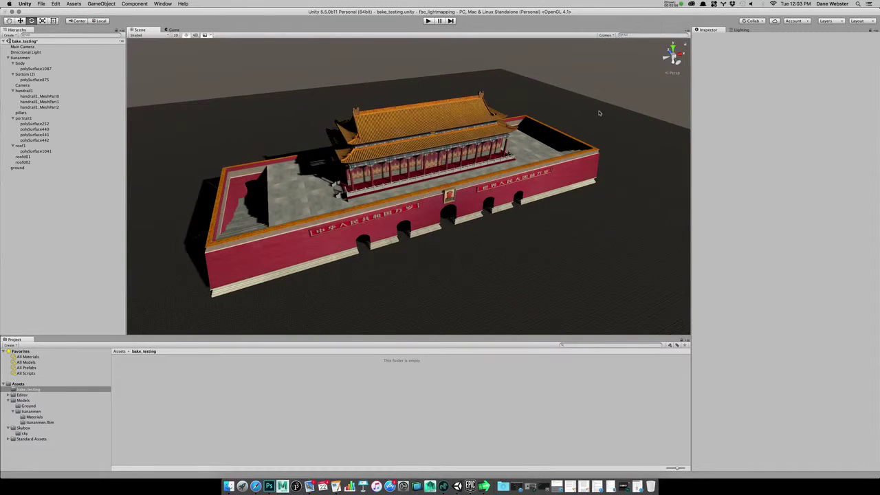
Step: Disable Baked GI in the scene lighting and build the lighting with only Precomputed Realtime GI enabled
{"action": "left_click", "coordinate": [743, 29]}
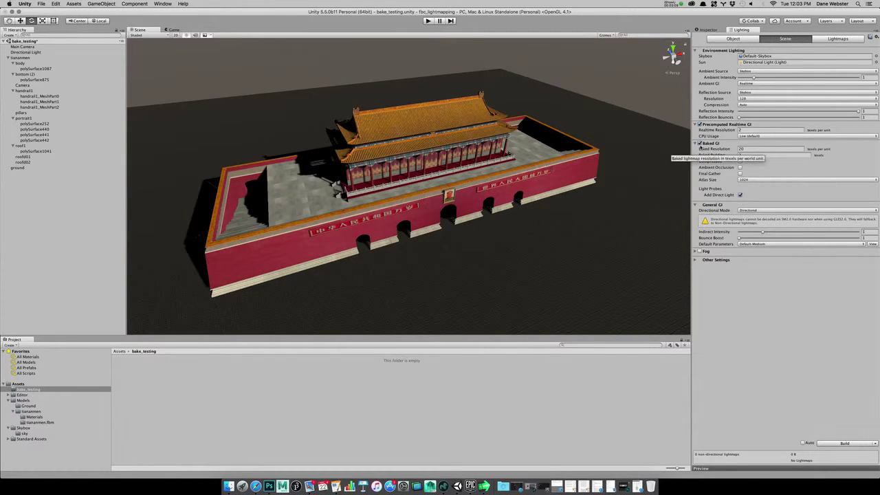
{"action": "left_click", "coordinate": [700, 143]}
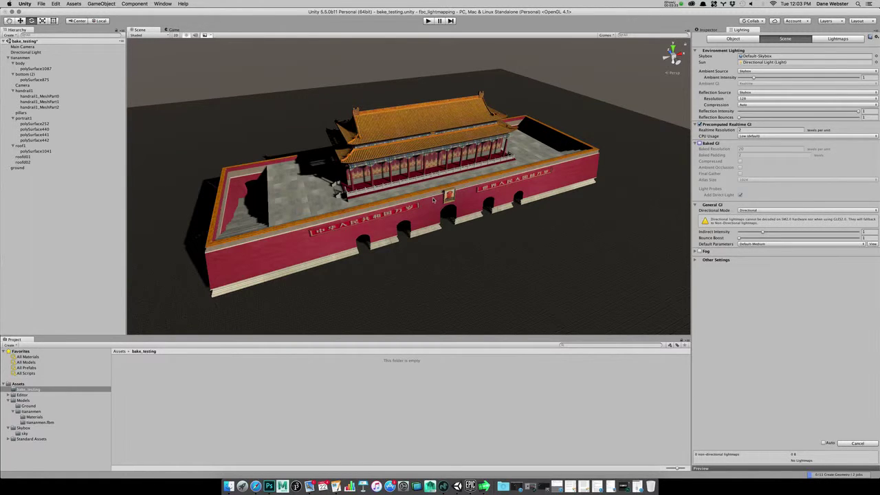
{"action": "left_click", "coordinate": [671, 5]}
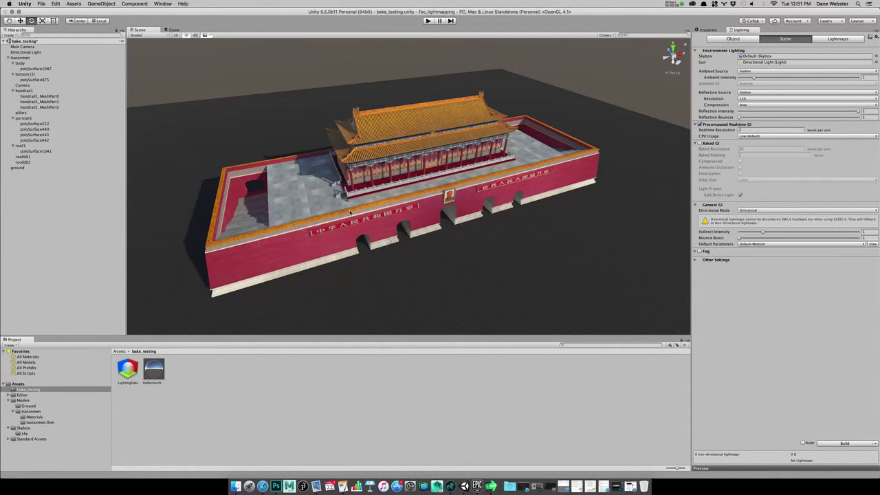
Step: Examine the built realtime GI on the building's side, terrace and shadowed areas from near and far
{"action": "left_click_drag", "start_coordinate": [365, 188], "coordinate": [186, 172], "text": "alt"}
{"action": "scroll", "coordinate": [540, 167], "scroll_direction": "up", "scroll_amount": 8}
{"action": "left_click_drag", "start_coordinate": [541, 167], "coordinate": [560, 230], "text": "alt"}
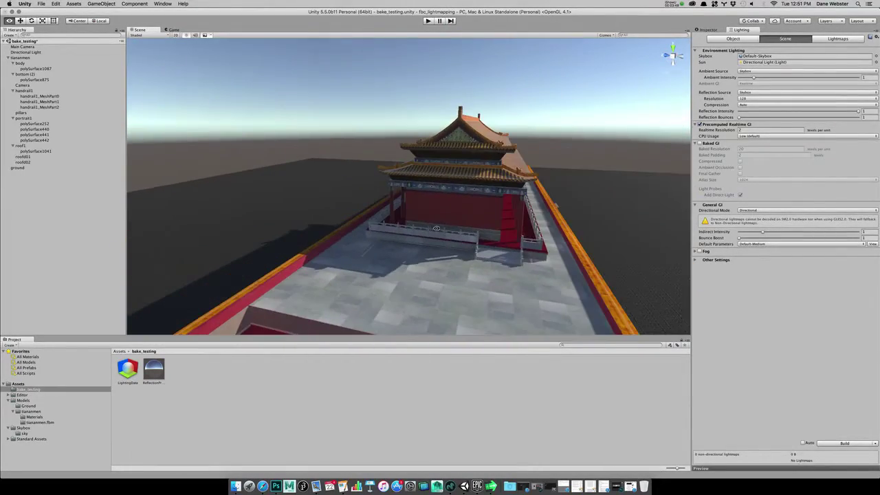
{"action": "scroll", "coordinate": [481, 224], "scroll_direction": "down", "scroll_amount": 5}
{"action": "left_click_drag", "start_coordinate": [406, 218], "coordinate": [550, 212], "text": "alt"}
{"action": "scroll", "coordinate": [498, 82], "scroll_direction": "down", "scroll_amount": 3}
{"action": "left_click_drag", "start_coordinate": [492, 76], "coordinate": [494, 115], "text": "alt"}
Step: Rotate the directional light to change the sun direction and check the bounced light around the building, including its front facade
{"action": "left_click", "coordinate": [475, 69]}
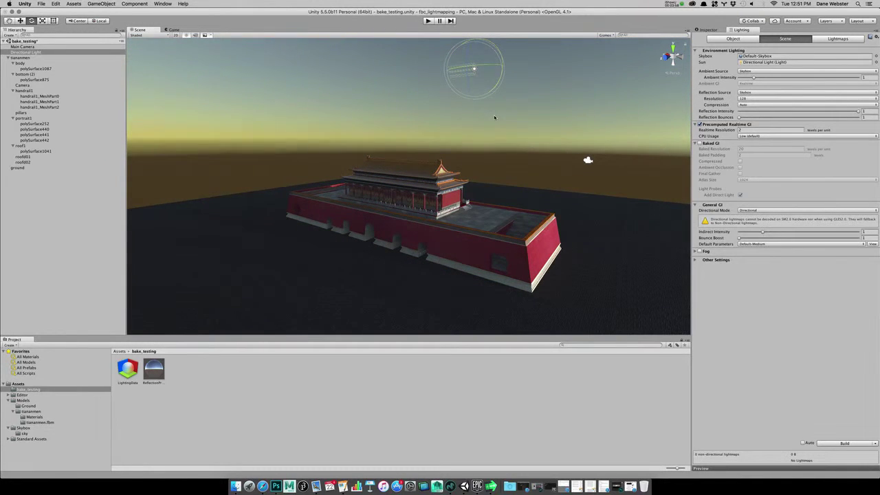
{"action": "left_click_drag", "start_coordinate": [534, 136], "coordinate": [330, 154], "text": "alt"}
{"action": "right_click_drag", "start_coordinate": [330, 154], "coordinate": [563, 172], "text": "alt"}
{"action": "left_click_drag", "start_coordinate": [578, 175], "coordinate": [490, 131], "text": "alt"}
{"action": "left_click_drag", "start_coordinate": [535, 245], "coordinate": [597, 253], "text": "alt"}
{"action": "right_click_drag", "start_coordinate": [596, 253], "coordinate": [440, 237], "text": "alt"}
{"action": "left_click_drag", "start_coordinate": [440, 237], "coordinate": [576, 220], "text": "alt"}
{"action": "left_click", "coordinate": [417, 57]}
{"action": "mouse_move", "coordinate": [434, 67]}
{"action": "left_mouse_down"}
{"action": "mouse_move", "coordinate": [408, 65]}
{"action": "mouse_move", "coordinate": [410, 75]}
{"action": "mouse_move", "coordinate": [403, 63]}
{"action": "mouse_move", "coordinate": [420, 60]}
{"action": "left_mouse_up"}
{"action": "left_click_drag", "start_coordinate": [509, 177], "coordinate": [326, 186], "text": "alt"}
{"action": "right_click_drag", "start_coordinate": [326, 186], "coordinate": [560, 213], "text": "alt"}
{"action": "left_click_drag", "start_coordinate": [561, 214], "coordinate": [364, 205], "text": "alt"}
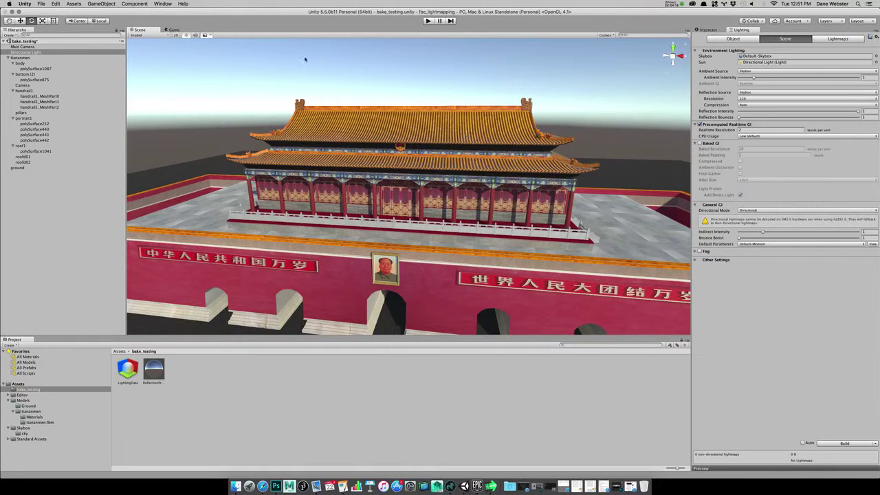
Step: Examine the building in the UV Charts, Albedo, Emissive, Irradiance, Directionality, Clustering and Lit Clustering display modes
{"action": "left_click", "coordinate": [166, 36]}
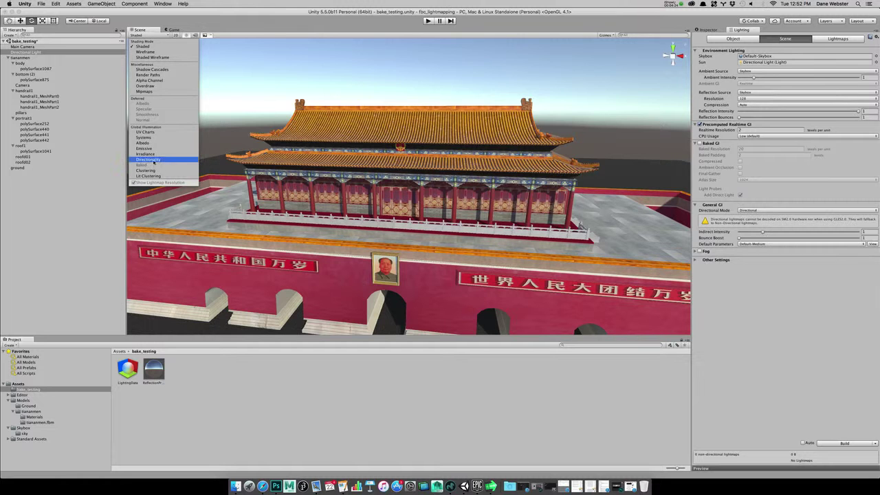
{"action": "left_click", "coordinate": [144, 137]}
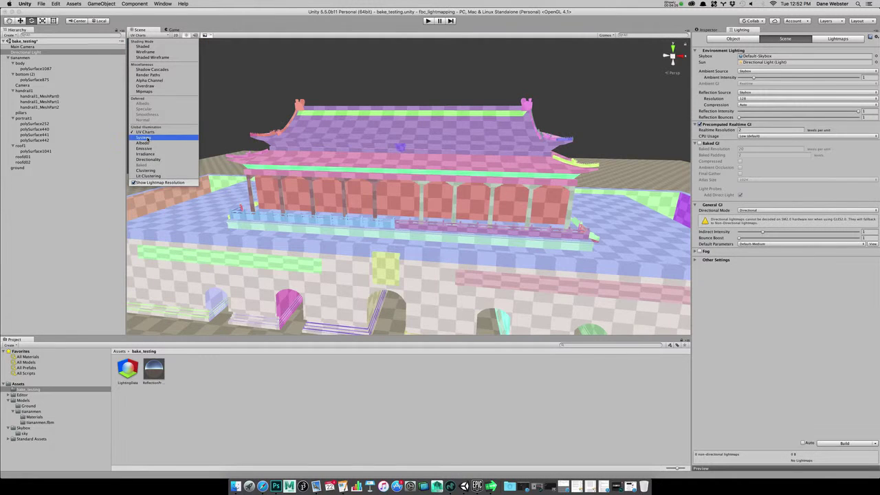
{"action": "left_click", "coordinate": [148, 143]}
{"action": "left_click", "coordinate": [146, 149]}
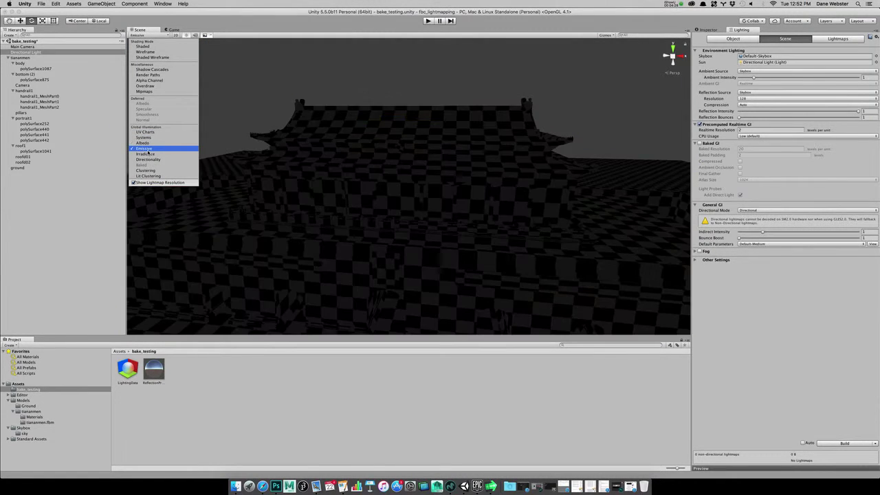
{"action": "left_click", "coordinate": [148, 154]}
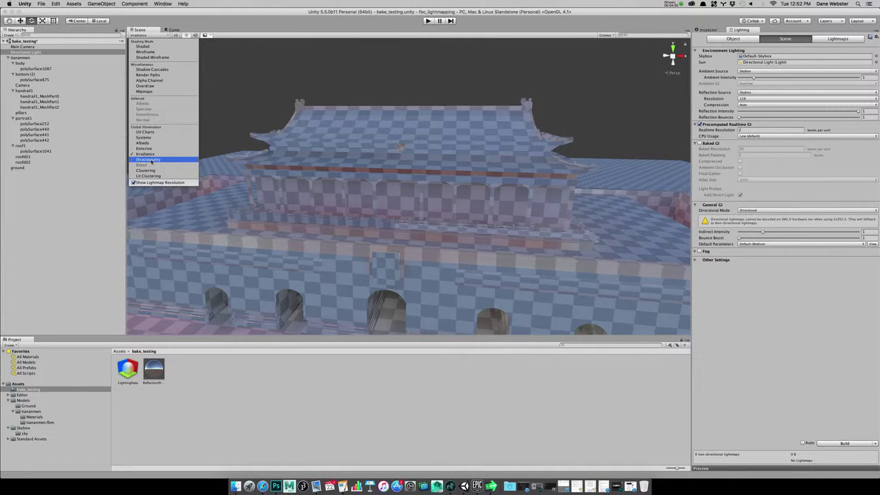
{"action": "left_click", "coordinate": [151, 160]}
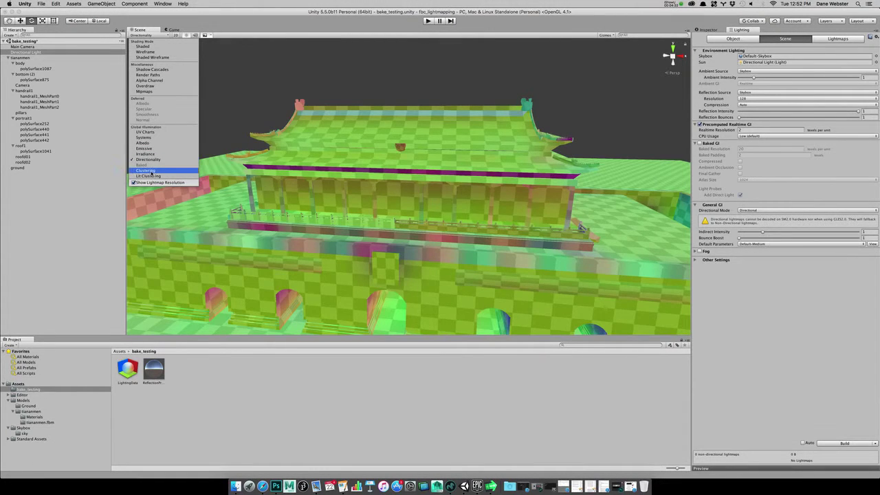
{"action": "left_click", "coordinate": [151, 170]}
{"action": "left_click", "coordinate": [151, 176]}
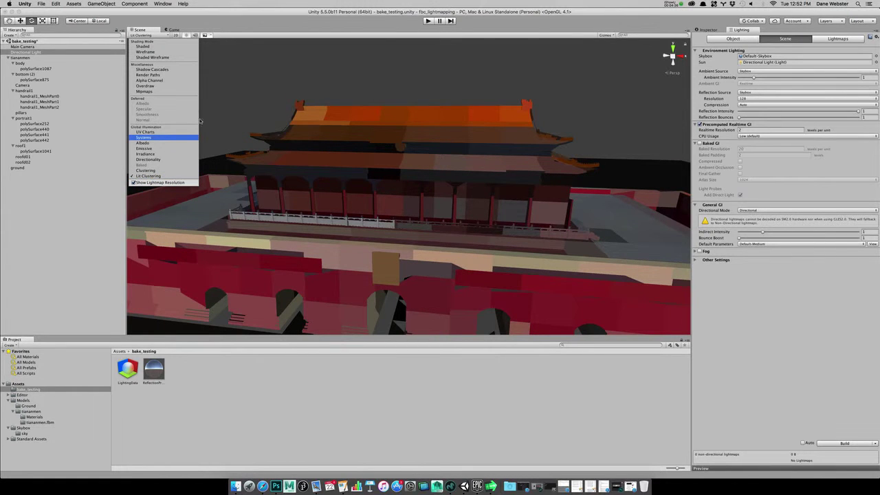
{"action": "right_click_drag", "start_coordinate": [485, 225], "coordinate": [343, 200], "text": "alt"}
{"action": "mouse_move", "coordinate": [344, 200]}
{"action": "left_mouse_down", "text": "alt"}
{"action": "mouse_move", "coordinate": [330, 217]}
{"action": "mouse_move", "coordinate": [296, 210]}
{"action": "left_mouse_up", "text": "alt"}
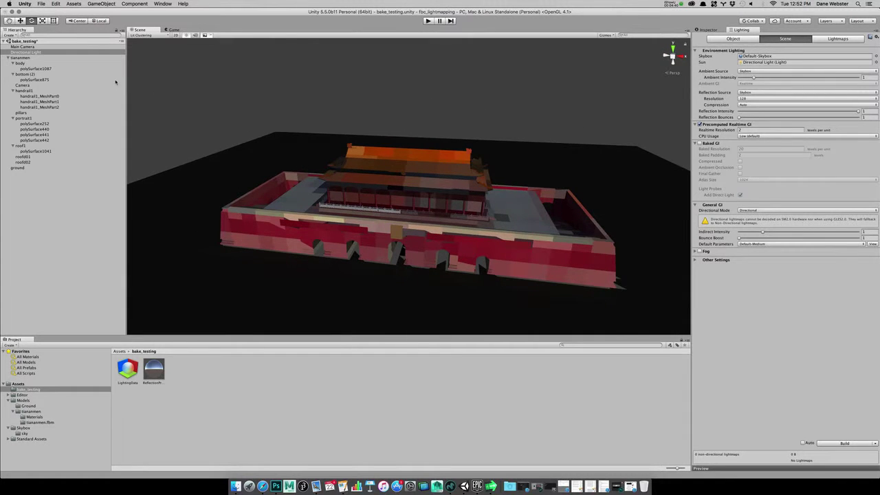
Step: Return the scene to Shaded display and examine the building's shadowed side and sunlit front
{"action": "left_click", "coordinate": [153, 36]}
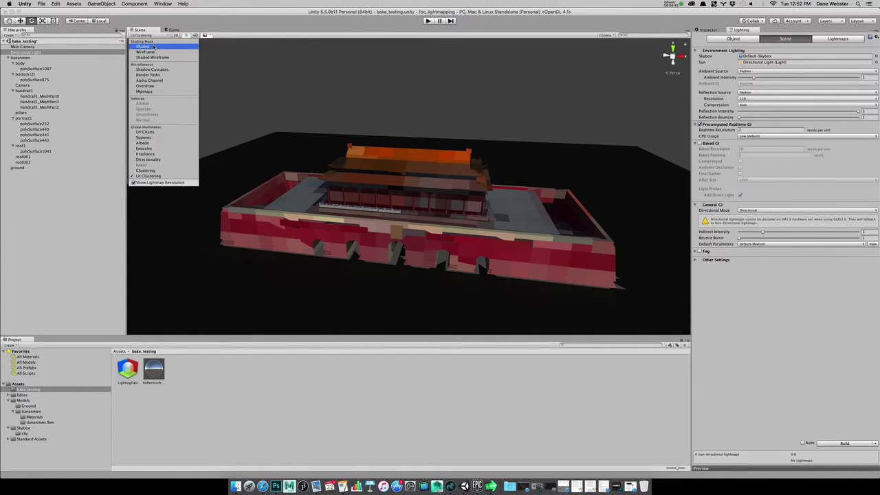
{"action": "left_click", "coordinate": [153, 47]}
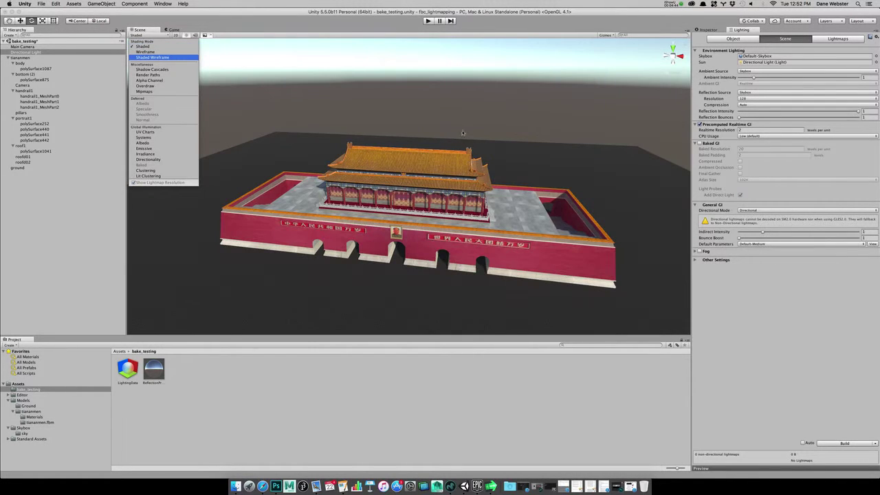
{"action": "left_click", "coordinate": [488, 115]}
{"action": "mouse_move", "coordinate": [487, 114]}
{"action": "left_mouse_down", "text": "alt"}
{"action": "mouse_move", "coordinate": [538, 178]}
{"action": "mouse_move", "coordinate": [461, 111]}
{"action": "left_mouse_up", "text": "alt"}
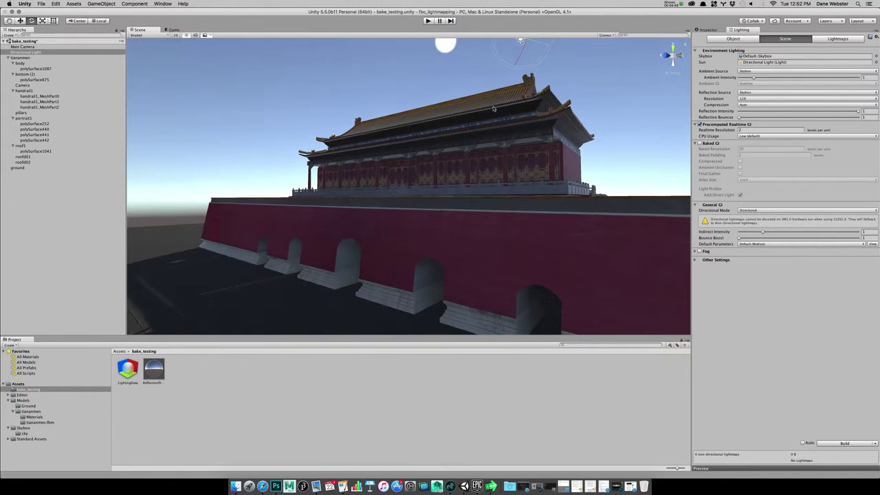
{"action": "left_click_drag", "start_coordinate": [492, 152], "coordinate": [295, 204], "text": "alt"}
{"action": "left_click_drag", "start_coordinate": [415, 276], "coordinate": [497, 217], "text": "alt"}
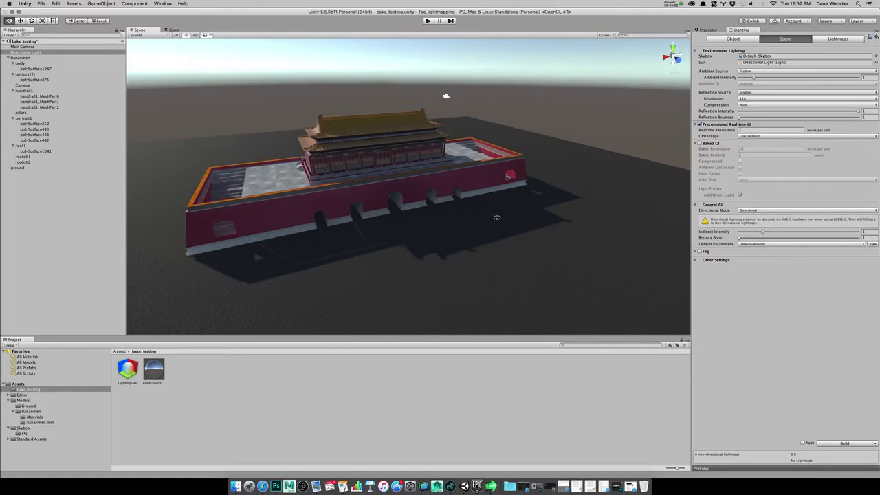
{"action": "left_click_drag", "start_coordinate": [278, 216], "coordinate": [495, 219], "text": "alt"}
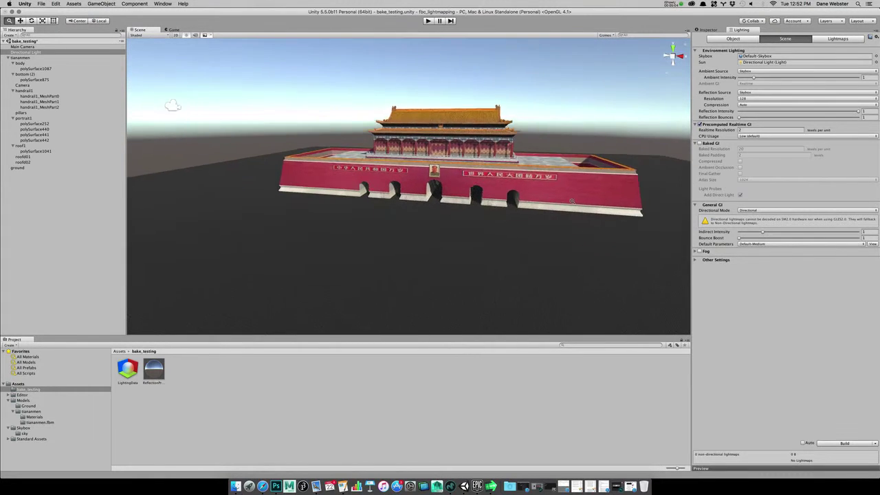
Step: Set Cast Shadows of the building's red base mesh, polySurface875, to Two Sided
{"action": "scroll", "coordinate": [552, 220], "scroll_direction": "up", "scroll_amount": 5}
{"action": "left_click_drag", "start_coordinate": [551, 220], "coordinate": [446, 179], "text": "alt"}
{"action": "scroll", "coordinate": [448, 200], "scroll_direction": "up", "scroll_amount": 5}
{"action": "scroll", "coordinate": [396, 183], "scroll_direction": "down", "scroll_amount": 10}
{"action": "scroll", "coordinate": [420, 248], "scroll_direction": "down", "scroll_amount": 5}
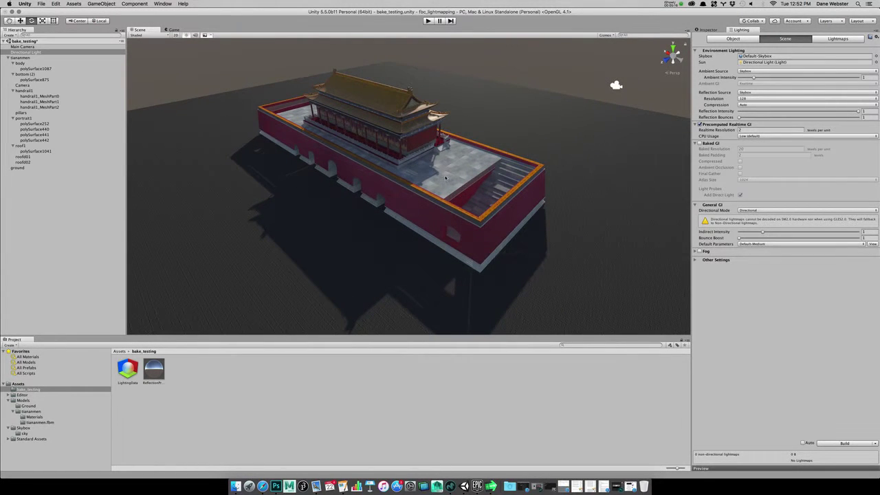
{"action": "left_click", "coordinate": [442, 175]}
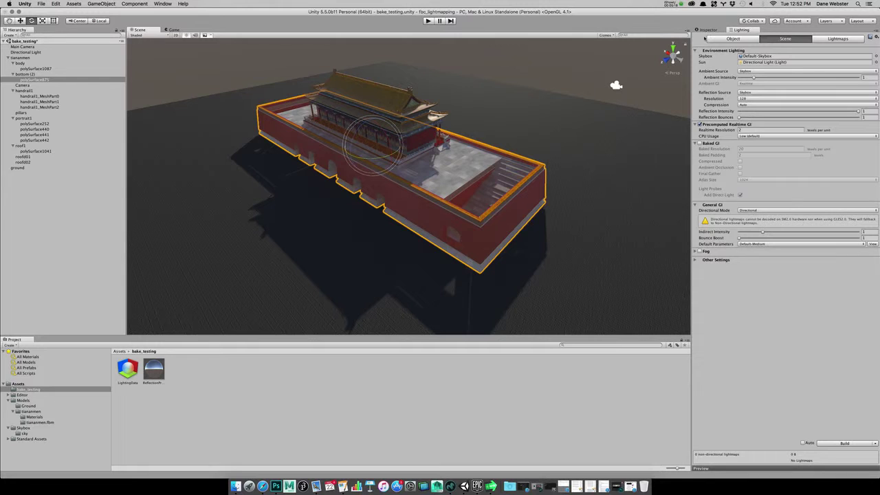
{"action": "left_click", "coordinate": [707, 31]}
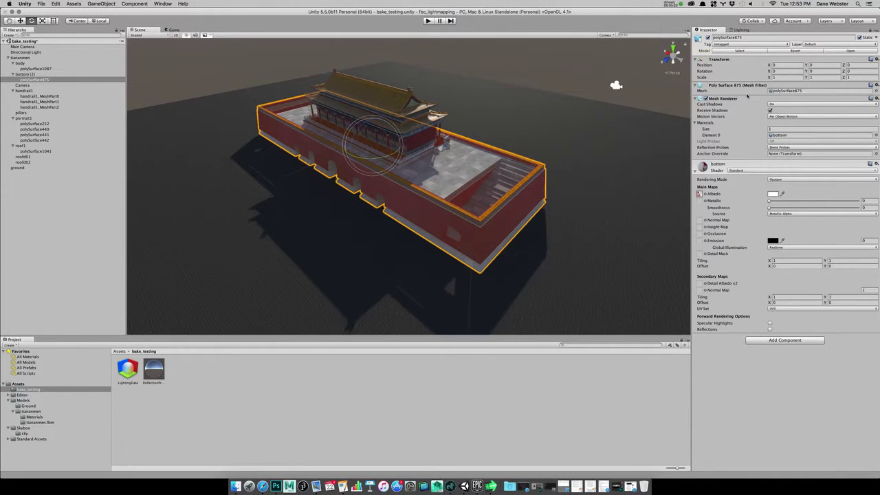
{"action": "left_click", "coordinate": [792, 105]}
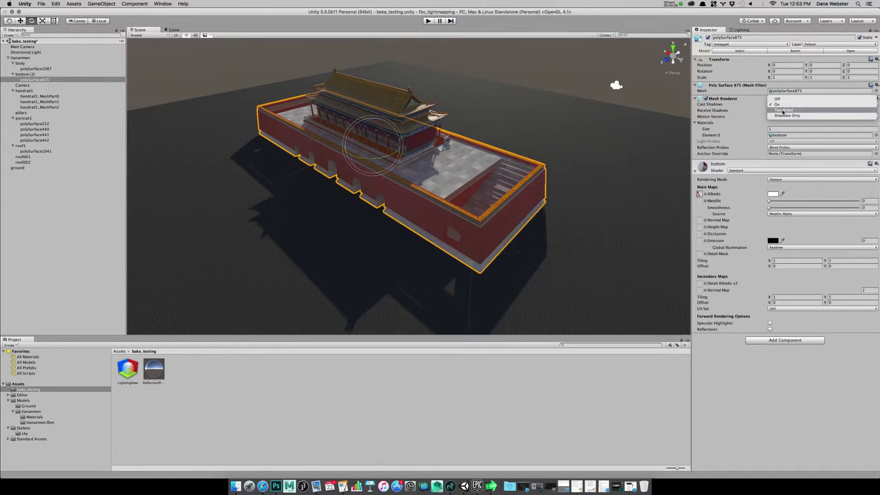
{"action": "left_click", "coordinate": [783, 111]}
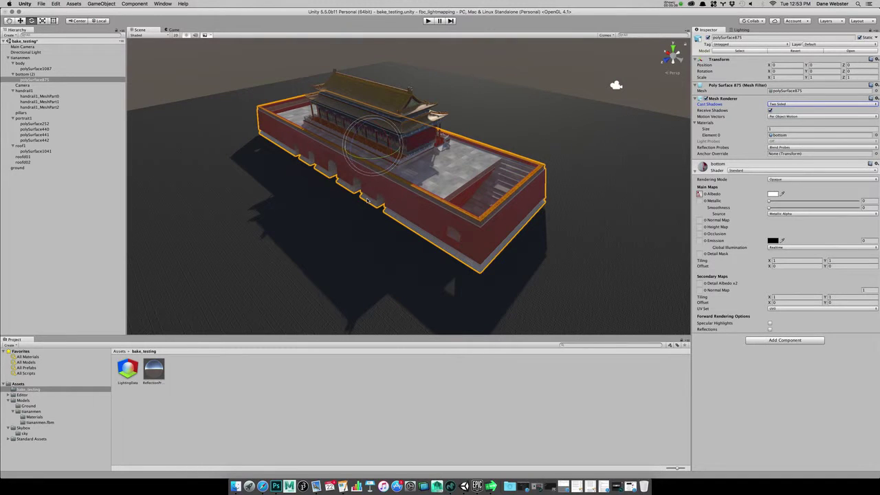
Step: Return the base mesh's Cast Shadows to On and examine its ground shadow from the back and sides
{"action": "left_click", "coordinate": [787, 105]}
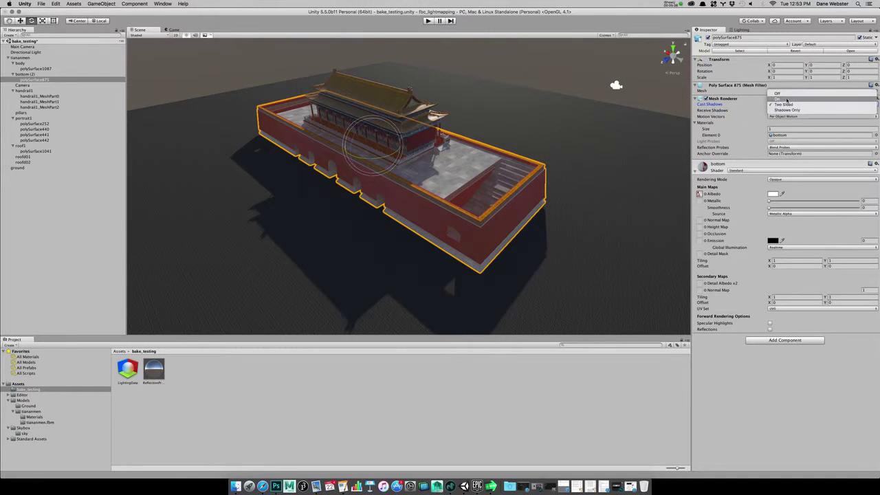
{"action": "left_click", "coordinate": [787, 100]}
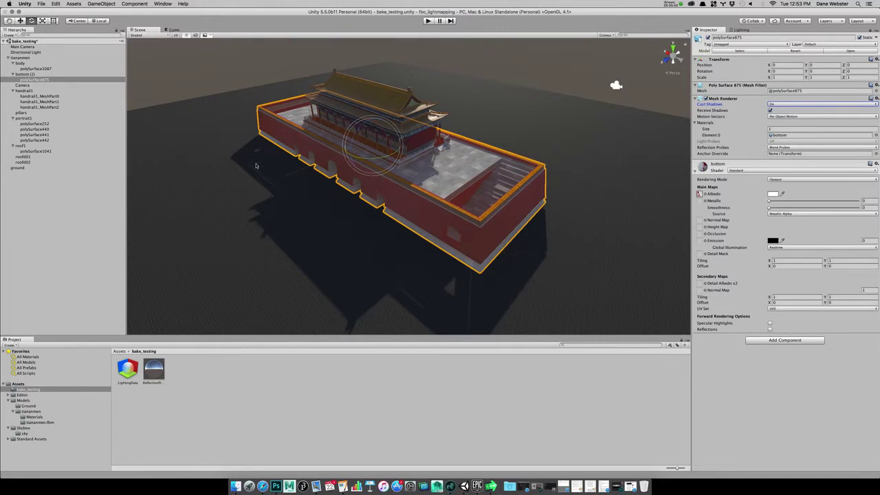
{"action": "left_click_drag", "start_coordinate": [270, 149], "coordinate": [223, 196], "text": "alt"}
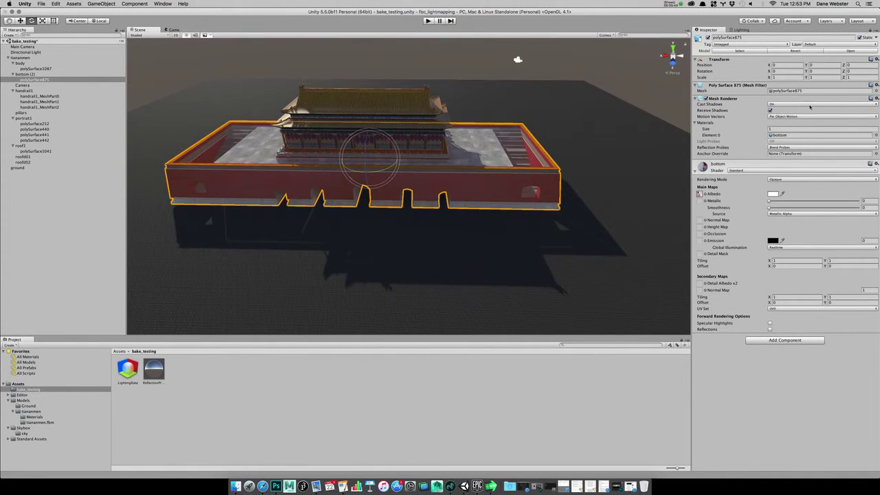
{"action": "left_click_drag", "start_coordinate": [175, 177], "coordinate": [258, 217], "text": "alt"}
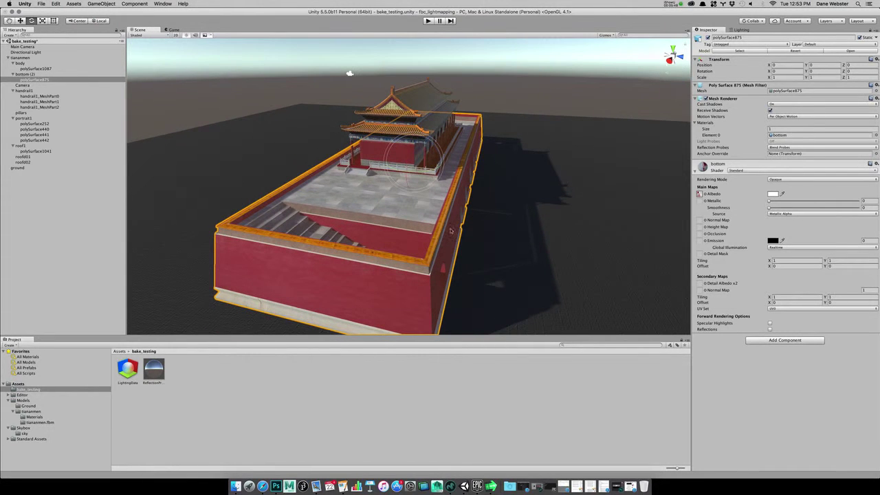
{"action": "left_click_drag", "start_coordinate": [467, 209], "coordinate": [361, 195], "text": "alt"}
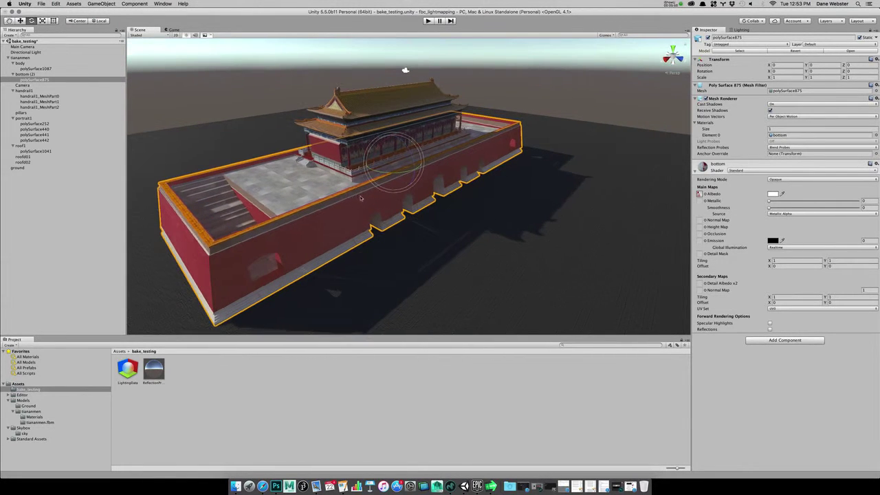
{"action": "left_click", "coordinate": [784, 103]}
{"action": "left_click_drag", "start_coordinate": [600, 157], "coordinate": [438, 237], "text": "alt"}
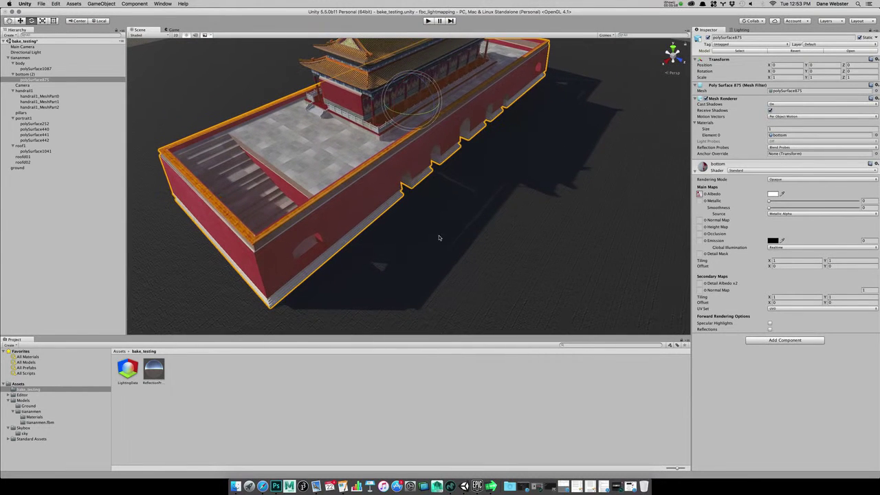
Step: Switch the base mesh back to Two Sided shadow casting and check the shadow on the ground
{"action": "left_click", "coordinate": [795, 104]}
{"action": "left_click", "coordinate": [797, 111]}
{"action": "left_click_drag", "start_coordinate": [438, 96], "coordinate": [353, 221], "text": "alt"}
{"action": "left_click_drag", "start_coordinate": [315, 161], "coordinate": [327, 131], "text": "alt"}
{"action": "scroll", "coordinate": [456, 94], "scroll_direction": "down", "scroll_amount": 4}
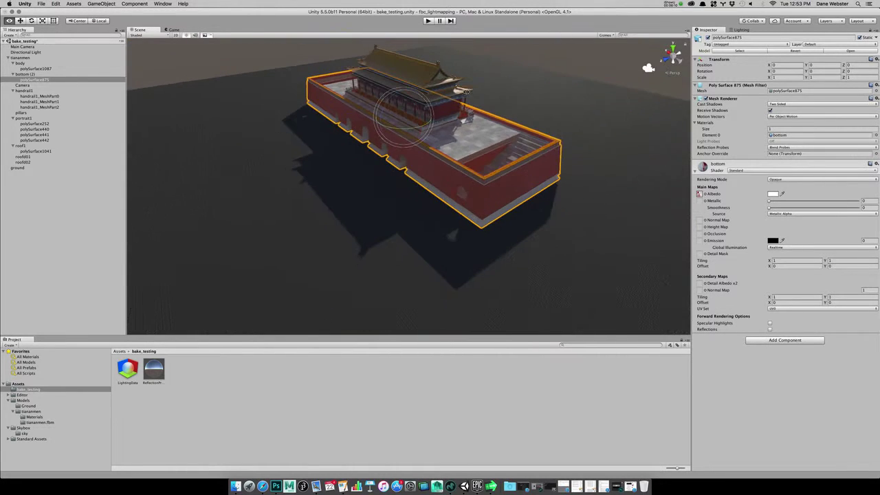
Step: Compare Two Sided and On shadow casting for the building's body mesh, polySurface1087, and leave it on Two Sided
{"action": "left_click", "coordinate": [451, 115]}
{"action": "left_click", "coordinate": [795, 104]}
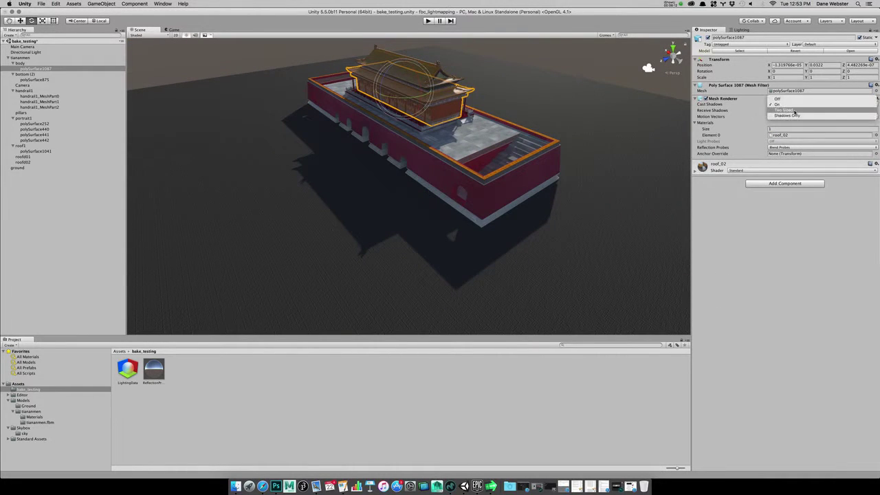
{"action": "left_click", "coordinate": [795, 110]}
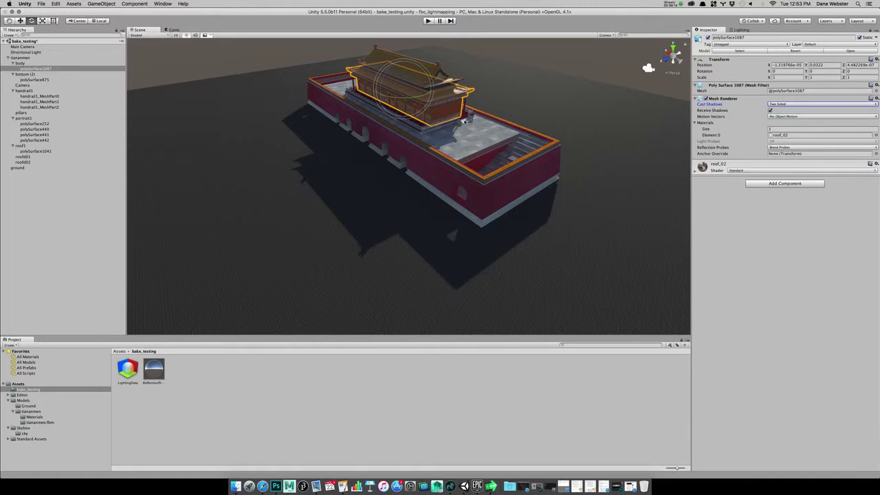
{"action": "left_click", "coordinate": [799, 105]}
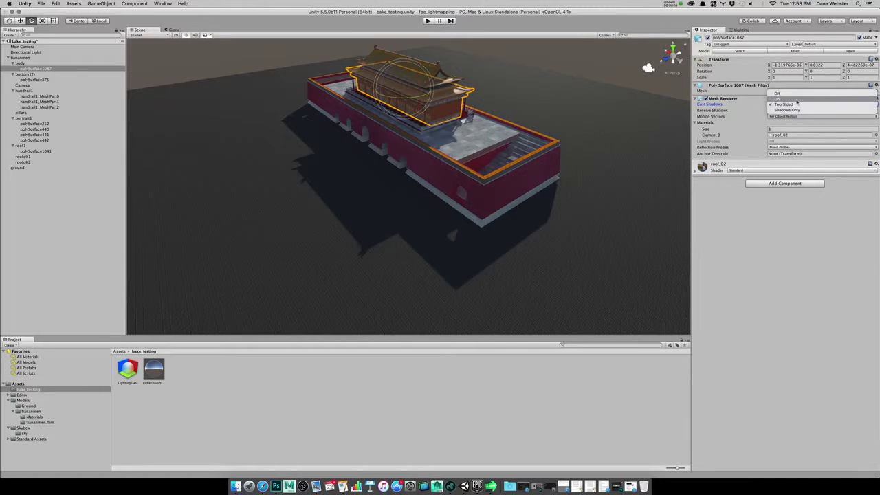
{"action": "left_click", "coordinate": [797, 100]}
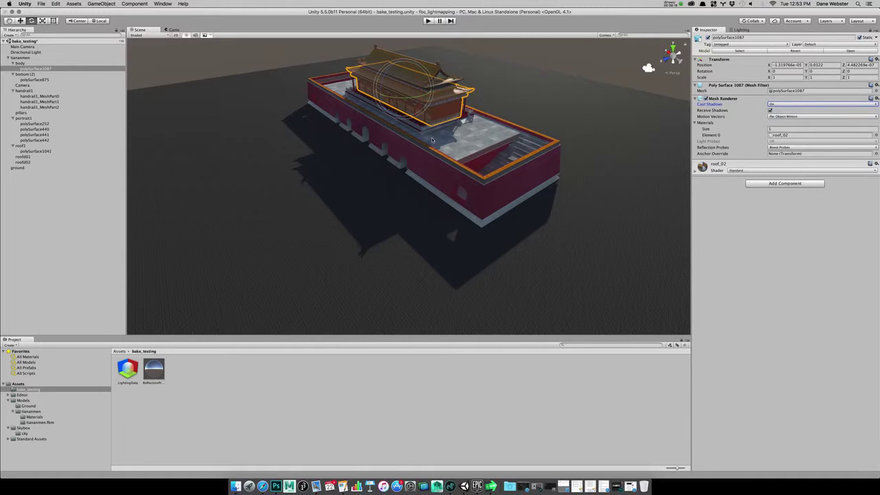
{"action": "left_click", "coordinate": [792, 102]}
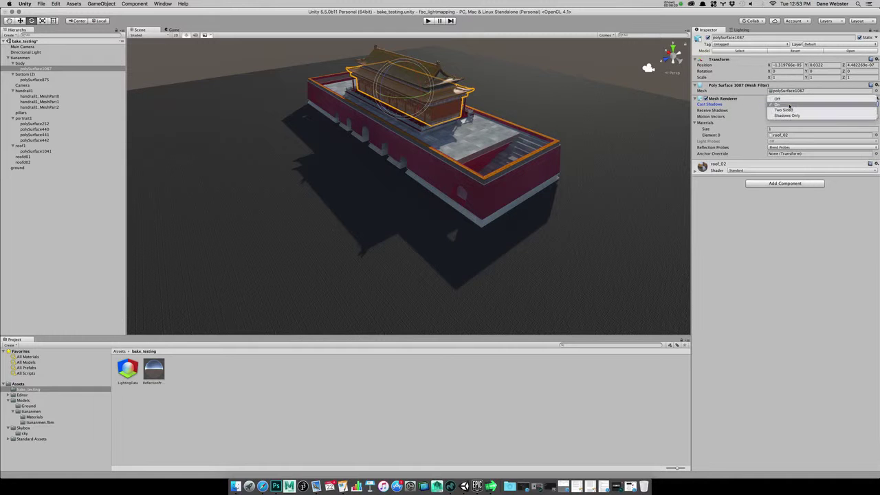
{"action": "left_click", "coordinate": [789, 113]}
Step: Set Cast Shadows of the upper roof mesh, polySurface1041, to Two Sided
{"action": "left_click_drag", "start_coordinate": [459, 133], "coordinate": [434, 137], "text": "alt"}
{"action": "left_click", "coordinate": [433, 137]}
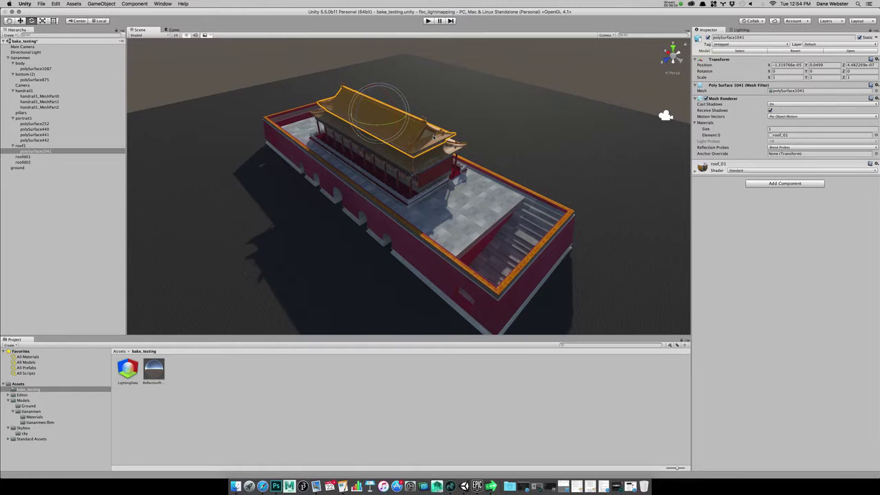
{"action": "left_click", "coordinate": [796, 104]}
{"action": "left_click", "coordinate": [791, 113]}
Step: Clear the selection, examine the lighting inside an archway tunnel and on the whole building, and show the scene lighting settings
{"action": "left_click_drag", "start_coordinate": [435, 187], "coordinate": [523, 177], "text": "alt"}
{"action": "left_click", "coordinate": [523, 62]}
{"action": "left_click_drag", "start_coordinate": [523, 61], "coordinate": [488, 233], "text": "alt"}
{"action": "right_click_drag", "start_coordinate": [488, 234], "coordinate": [423, 162]}
{"action": "key", "text": "w"}
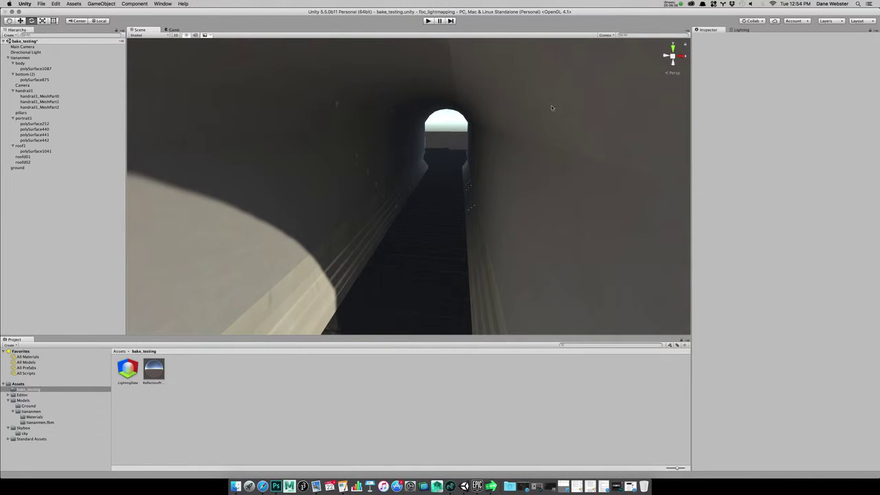
{"action": "left_click_drag", "start_coordinate": [471, 183], "coordinate": [364, 207], "text": "alt"}
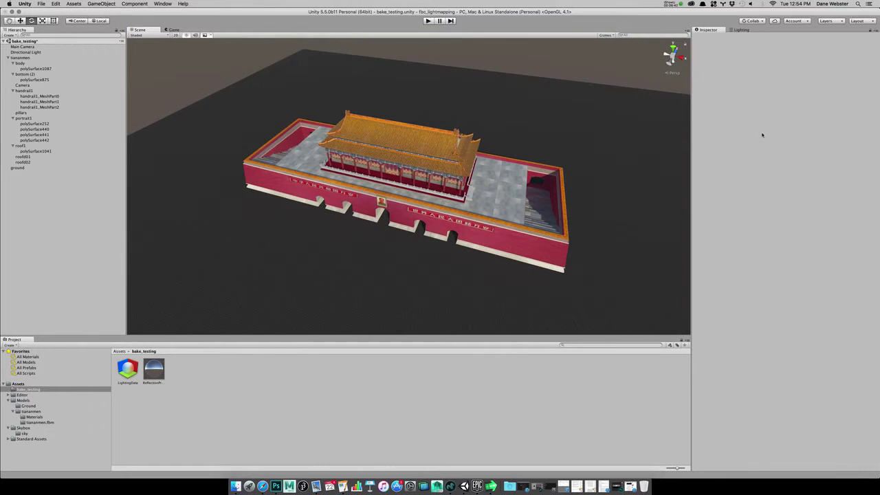
{"action": "left_click", "coordinate": [742, 30]}
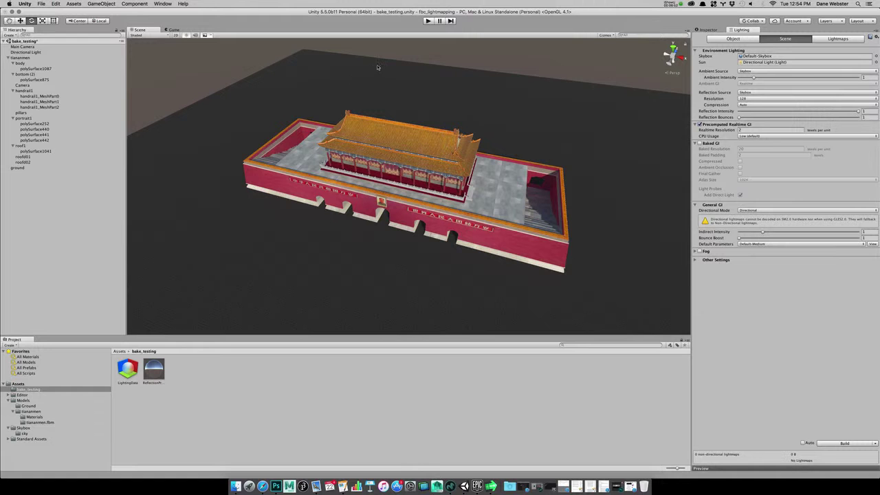
Step: Try a different sun direction by rotating the directional light, and undo the rotation
{"action": "left_click_drag", "start_coordinate": [345, 227], "coordinate": [441, 60], "text": "alt"}
{"action": "left_click", "coordinate": [473, 103]}
{"action": "left_click_drag", "start_coordinate": [487, 107], "coordinate": [244, 182]}
{"action": "key", "text": "super+z"}
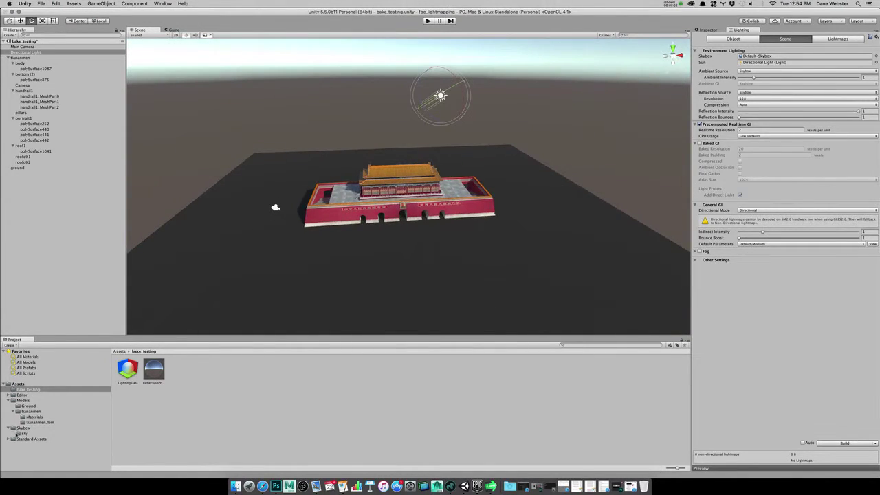
Step: Open HDR_Stormy02.exr from the Skybox folder in Preview, examine the sky panorama, and close it
{"action": "left_click", "coordinate": [21, 434]}
{"action": "left_click", "coordinate": [24, 429]}
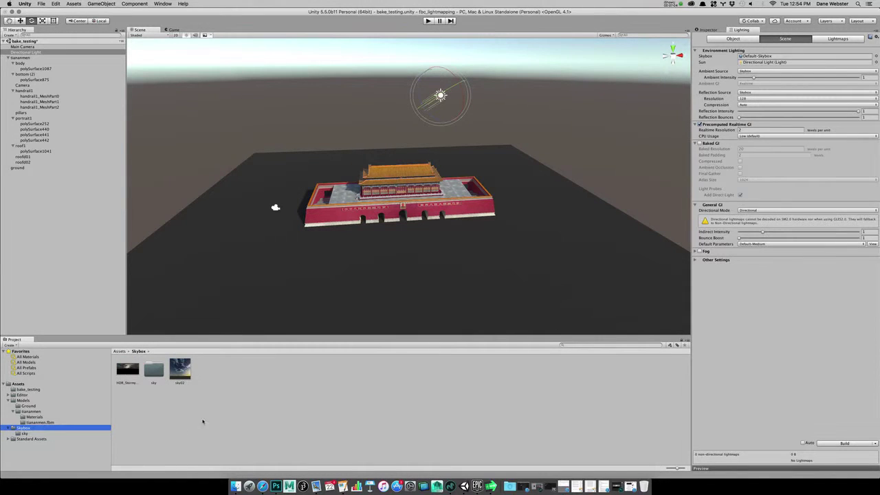
{"action": "left_click", "coordinate": [128, 372]}
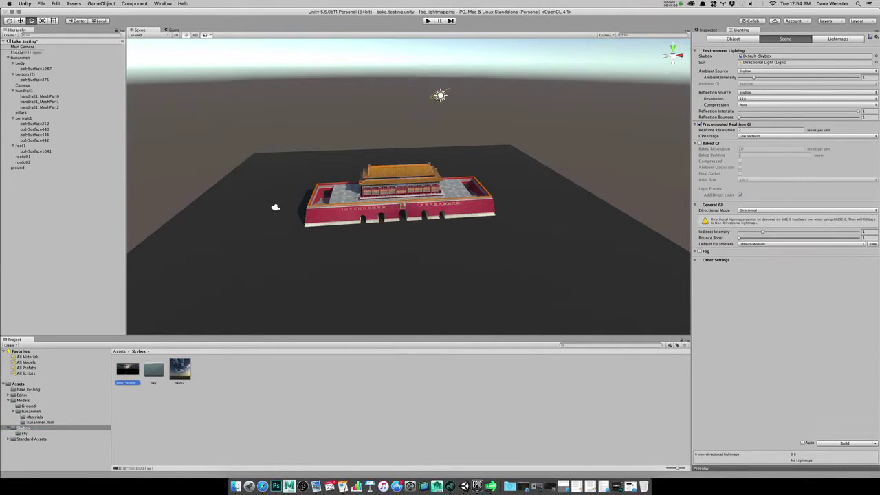
{"action": "double_click", "coordinate": [131, 372]}
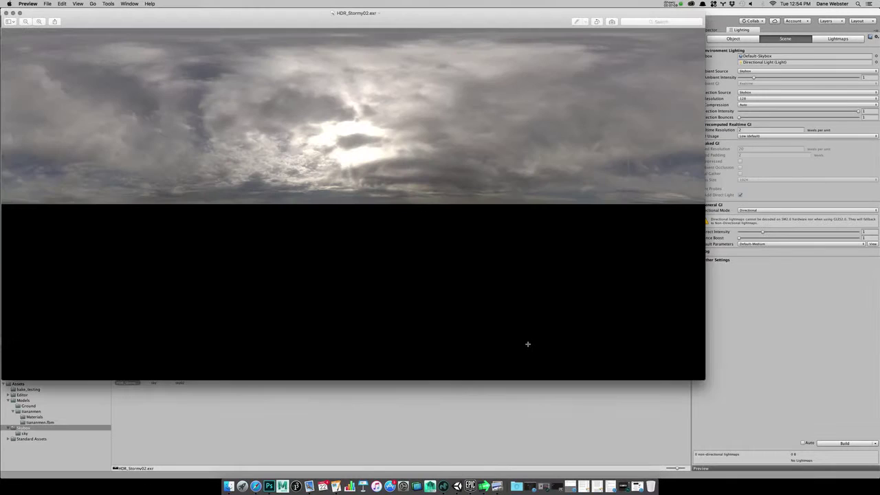
{"action": "left_click_drag", "start_coordinate": [293, 20], "coordinate": [333, 61]}
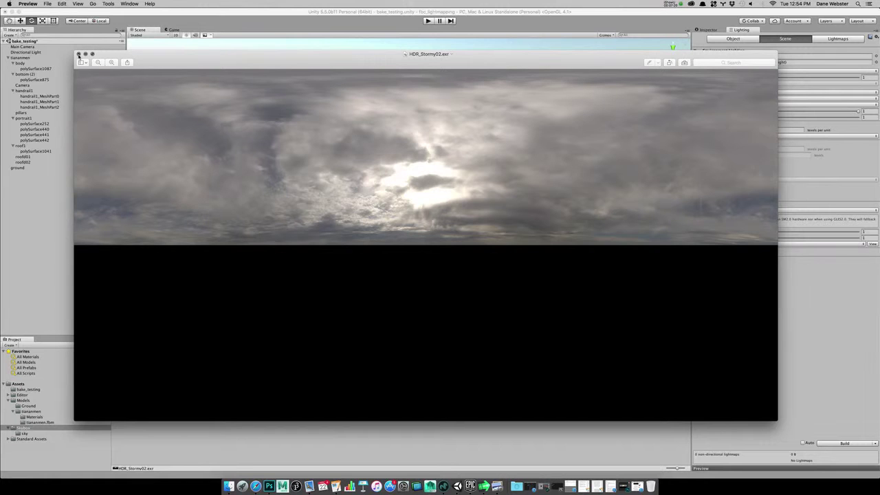
{"action": "left_click", "coordinate": [78, 55]}
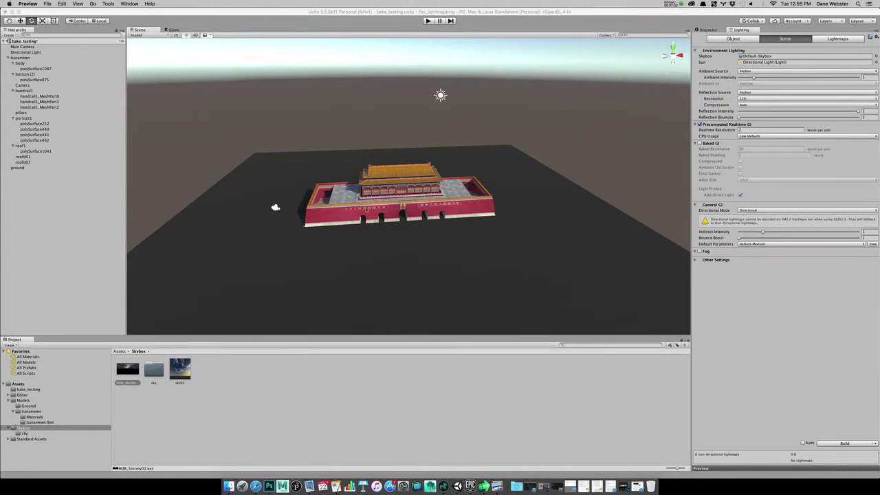
Step: Bring the building closer in the scene and show the import settings of the HDR_Stormy02 texture
{"action": "left_click_drag", "start_coordinate": [275, 207], "coordinate": [141, 186], "text": "alt"}
{"action": "right_click_drag", "start_coordinate": [141, 186], "coordinate": [412, 241], "text": "alt"}
{"action": "left_click_drag", "start_coordinate": [413, 241], "coordinate": [394, 251], "text": "alt"}
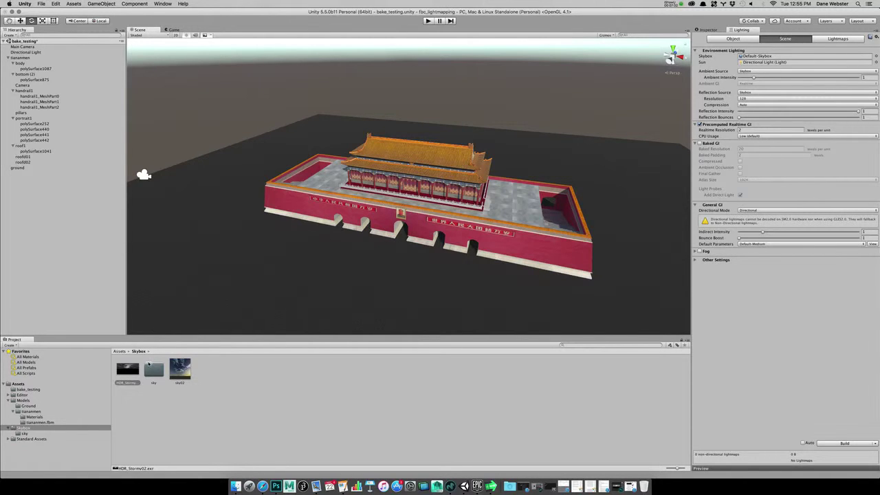
{"action": "left_click", "coordinate": [272, 385]}
{"action": "left_click", "coordinate": [127, 372]}
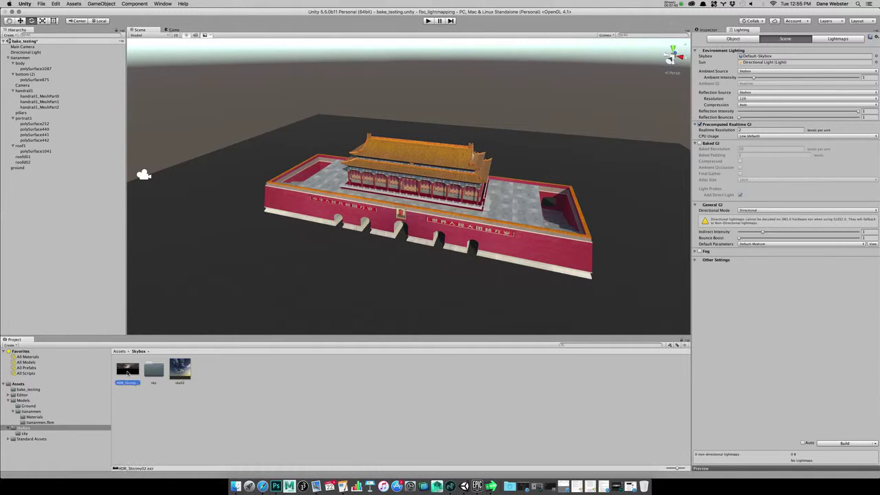
{"action": "left_click", "coordinate": [709, 31]}
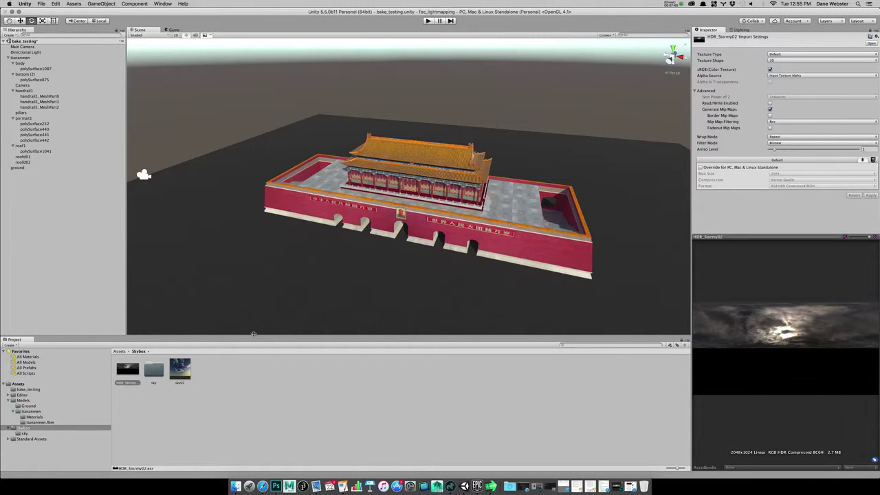
Step: Create a new material named tutorialSky in the Skybox folder
{"action": "left_click", "coordinate": [234, 379]}
{"action": "right_click", "coordinate": [236, 367]}
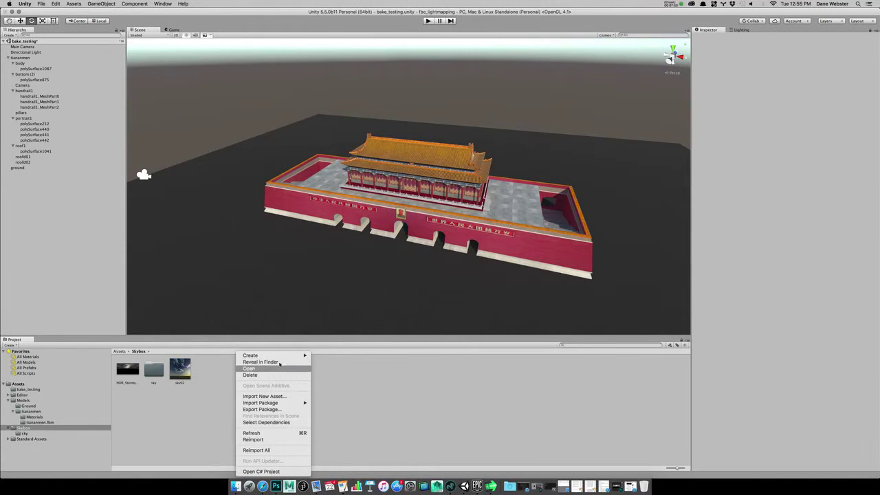
{"action": "mouse_move", "coordinate": [278, 355]}
{"action": "left_click", "coordinate": [344, 368]}
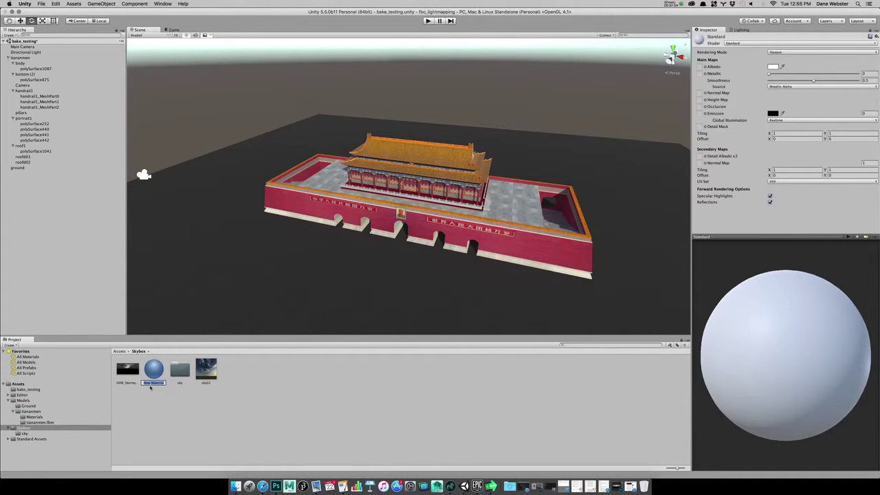
{"action": "type", "text": "skybox"}
{"action": "key", "text": "Return"}
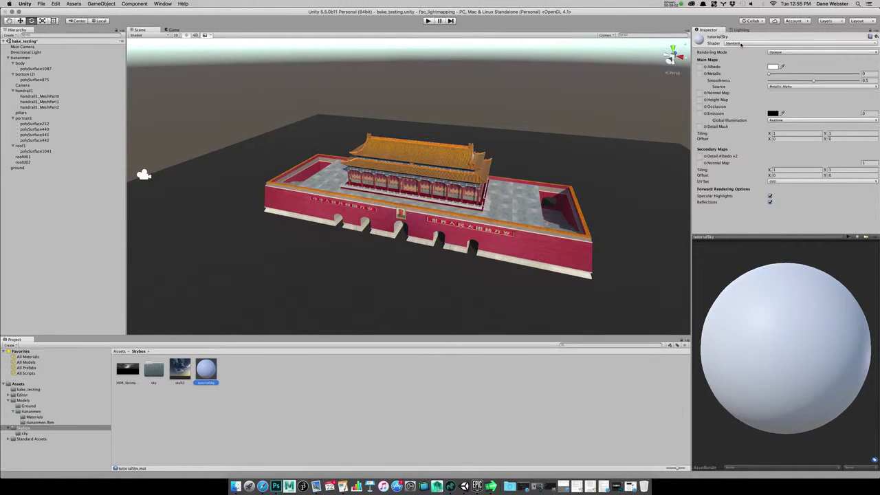
Step: Set the tutorialSky material's shader to Skybox/Cubemap
{"action": "left_click", "coordinate": [741, 44]}
{"action": "mouse_move", "coordinate": [742, 96]}
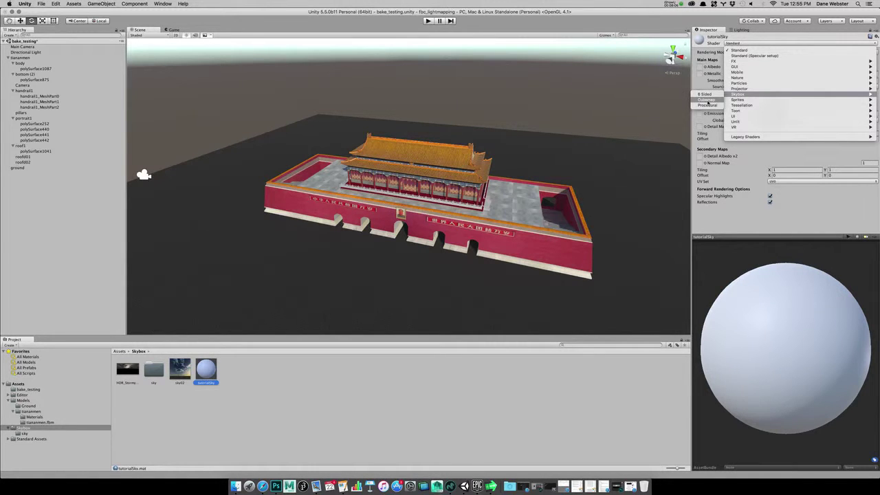
{"action": "left_click", "coordinate": [707, 100]}
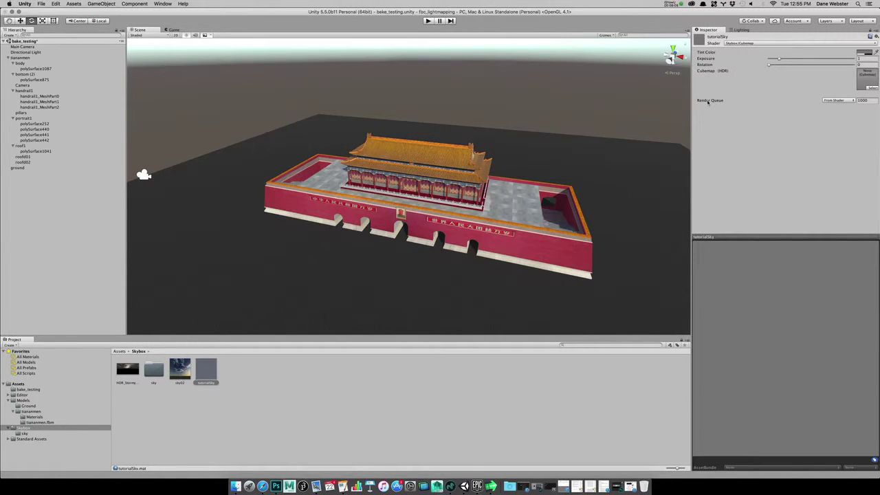
Step: Switch the tutorialSky material's shader to Skybox/6 Sided to view its texture slots and return it to Skybox/Cubemap
{"action": "left_click", "coordinate": [779, 43]}
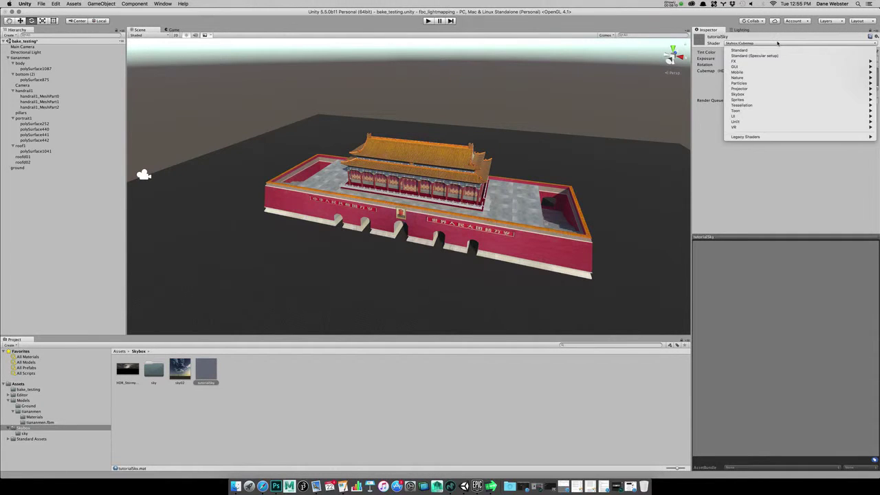
{"action": "mouse_move", "coordinate": [750, 84]}
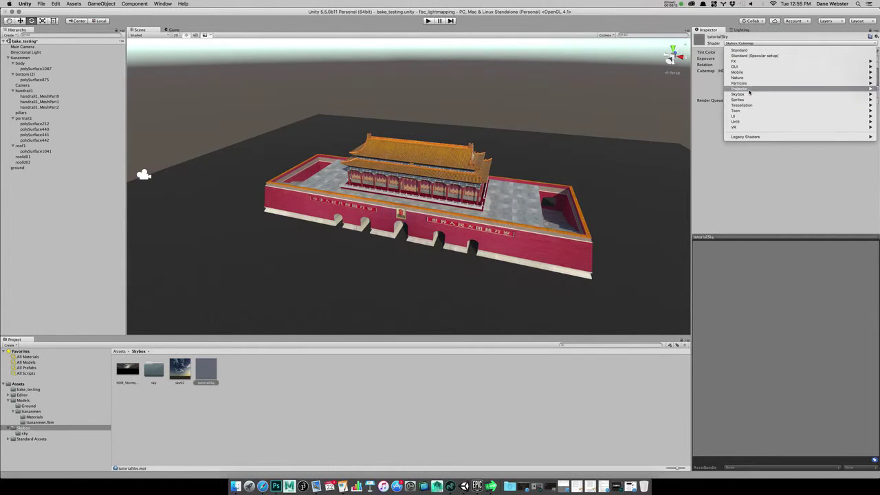
{"action": "left_click", "coordinate": [708, 95]}
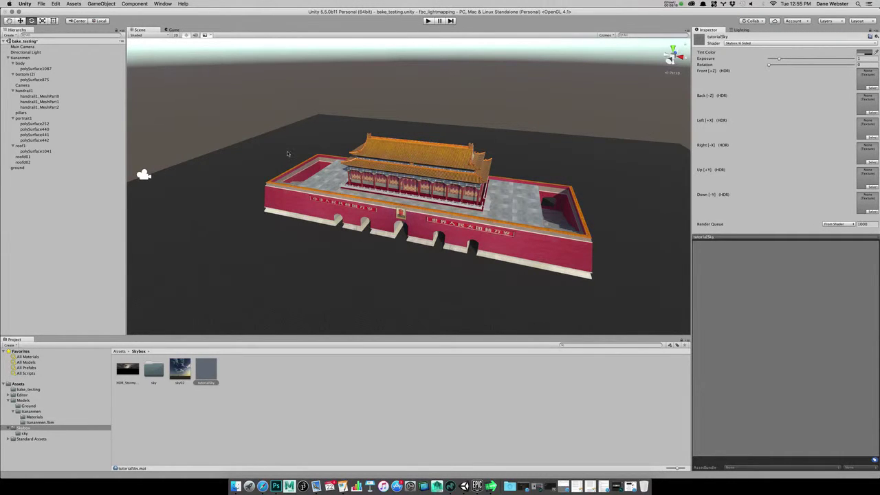
{"action": "left_click", "coordinate": [762, 43]}
{"action": "mouse_move", "coordinate": [739, 94]}
{"action": "left_click", "coordinate": [708, 101]}
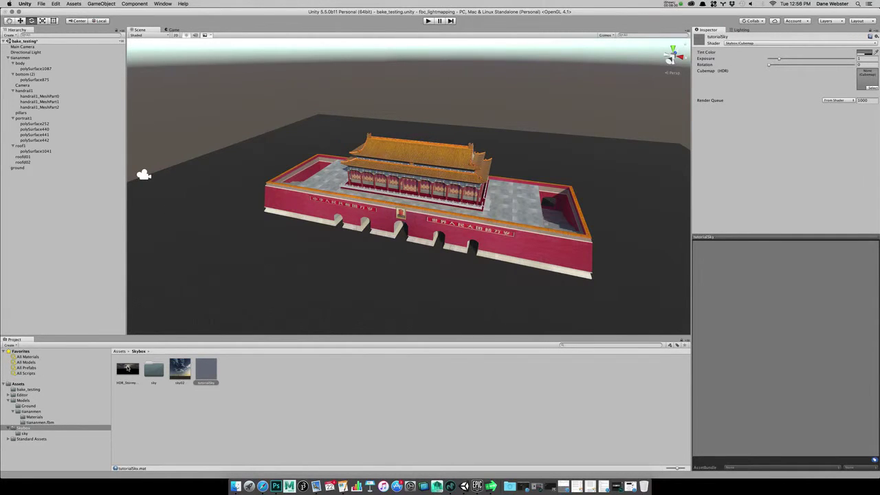
Step: Set the HDR_Stormy02 texture's shape to Cube, turn off sRGB (Color Texture), and apply the import settings
{"action": "left_click", "coordinate": [128, 369]}
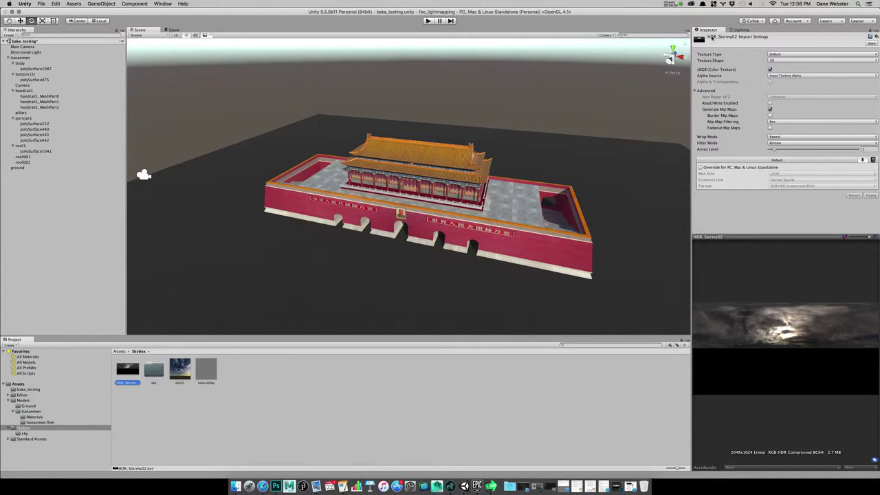
{"action": "left_click", "coordinate": [788, 55]}
{"action": "left_click", "coordinate": [788, 55]}
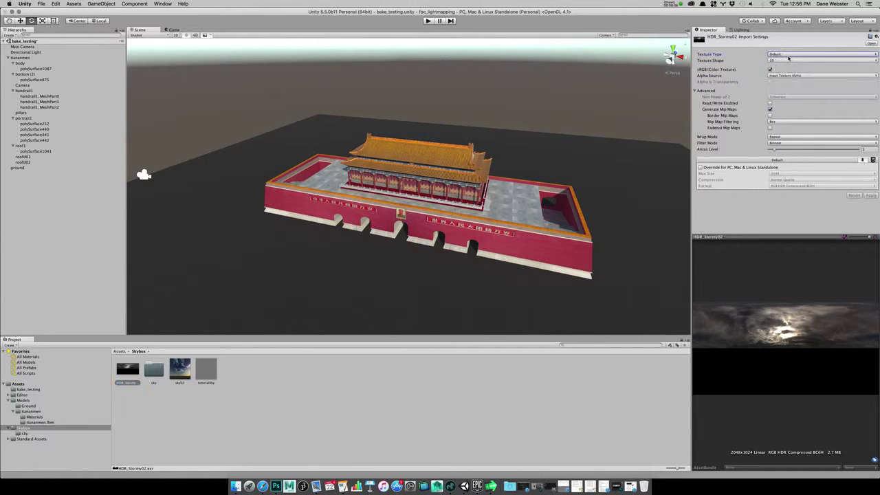
{"action": "left_click", "coordinate": [791, 61]}
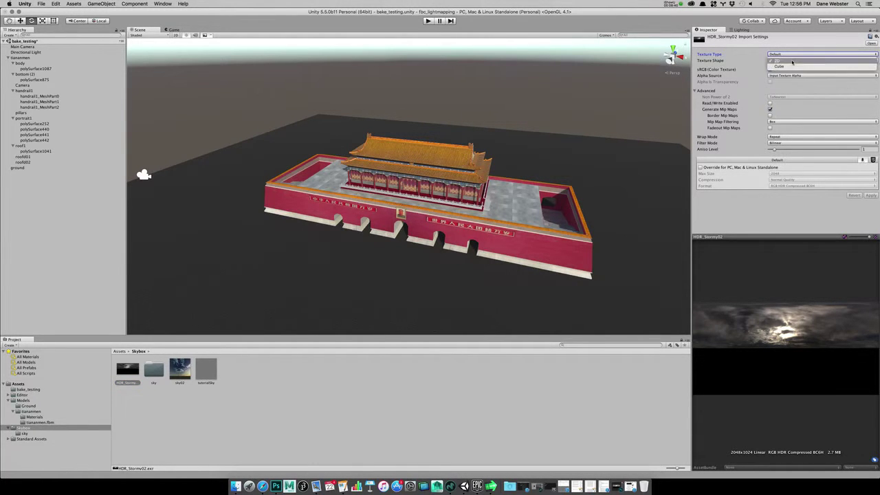
{"action": "left_click", "coordinate": [792, 66]}
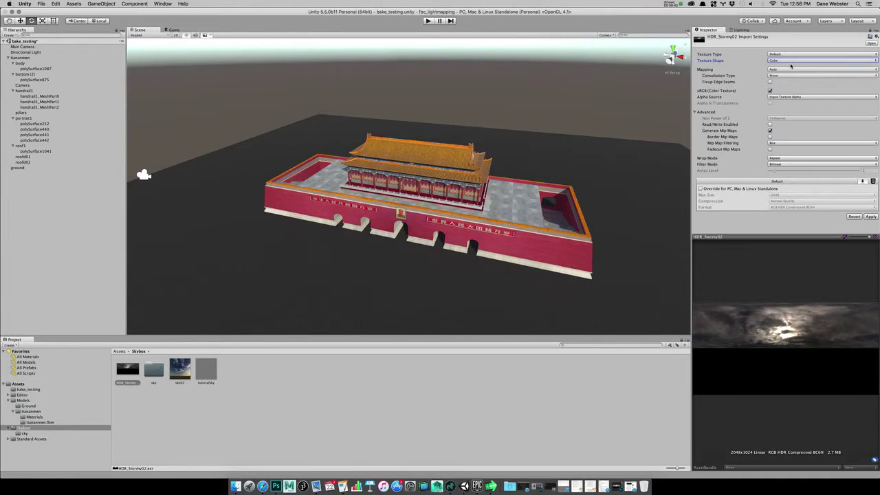
{"action": "left_click", "coordinate": [770, 90]}
{"action": "left_click", "coordinate": [871, 216]}
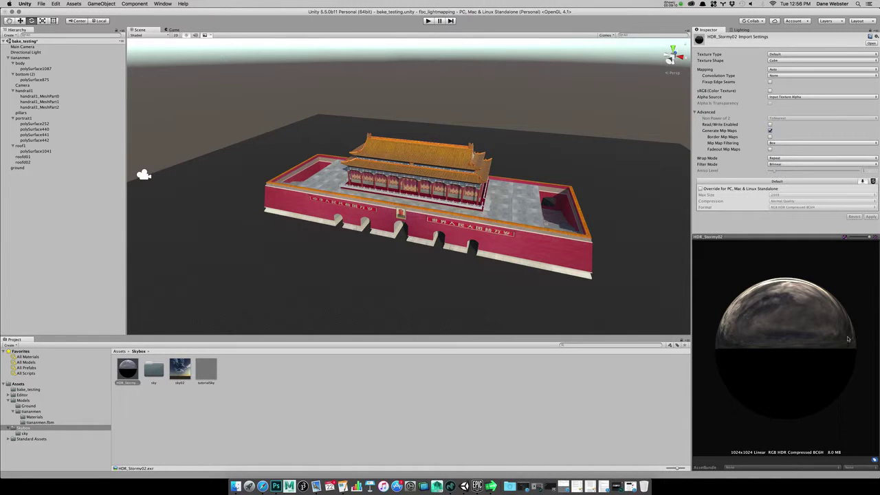
Step: Assign the HDR_Stormy02 cubemap to the tutorialSky material and leave the material's exposure at 1 after trying a brighter value
{"action": "left_click", "coordinate": [206, 369]}
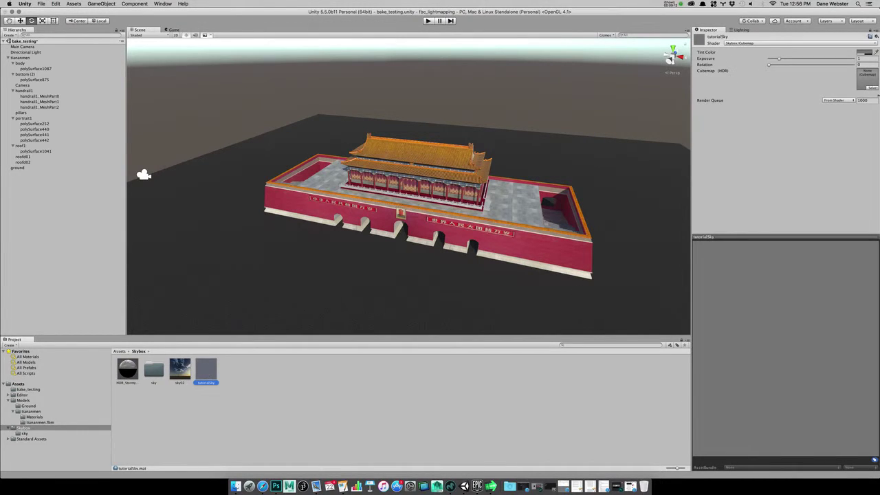
{"action": "left_click_drag", "start_coordinate": [127, 370], "coordinate": [863, 86]}
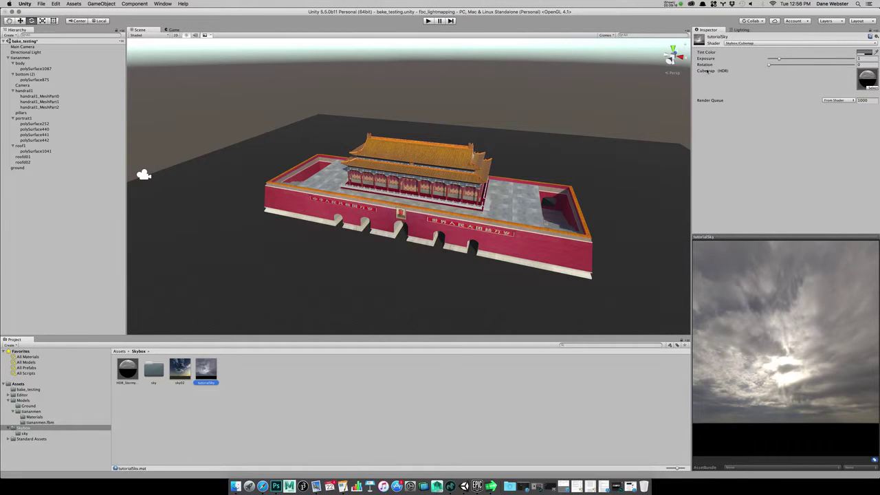
{"action": "left_click_drag", "start_coordinate": [779, 60], "coordinate": [782, 60]}
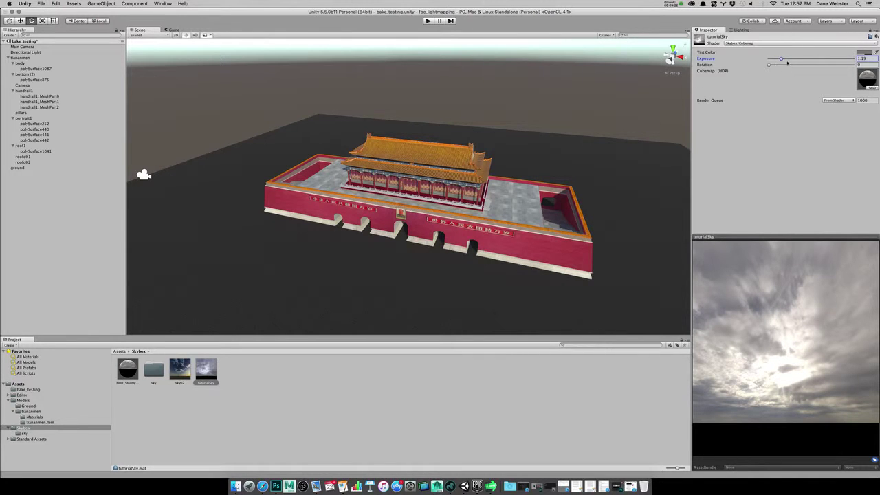
{"action": "type", "text": "1"}
{"action": "key", "text": "Tab"}
Step: Assign the tutorialSky material as the scene's skybox in the environment lighting settings
{"action": "left_click_drag", "start_coordinate": [364, 138], "coordinate": [676, 112], "text": "alt"}
{"action": "left_click", "coordinate": [742, 32]}
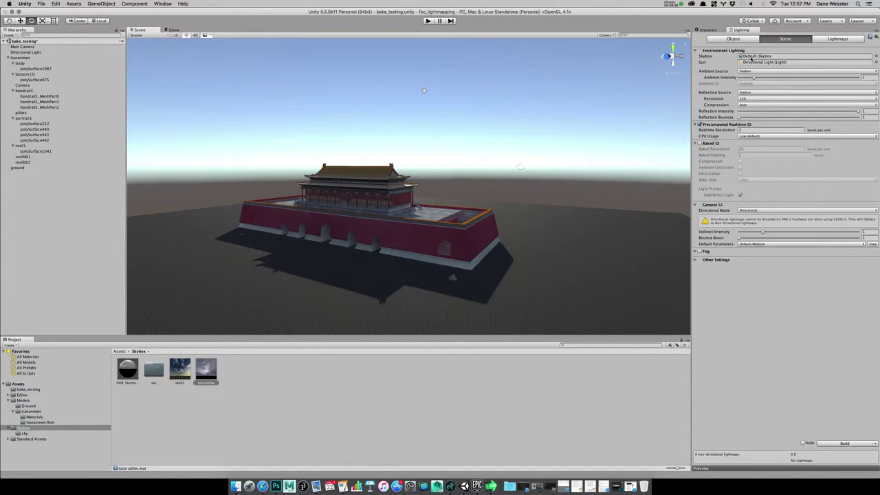
{"action": "left_click", "coordinate": [876, 56]}
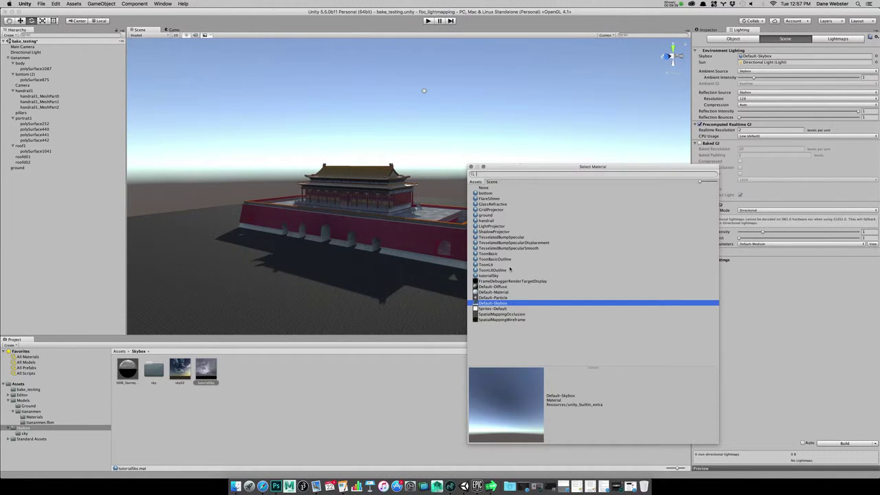
{"action": "left_click", "coordinate": [489, 276]}
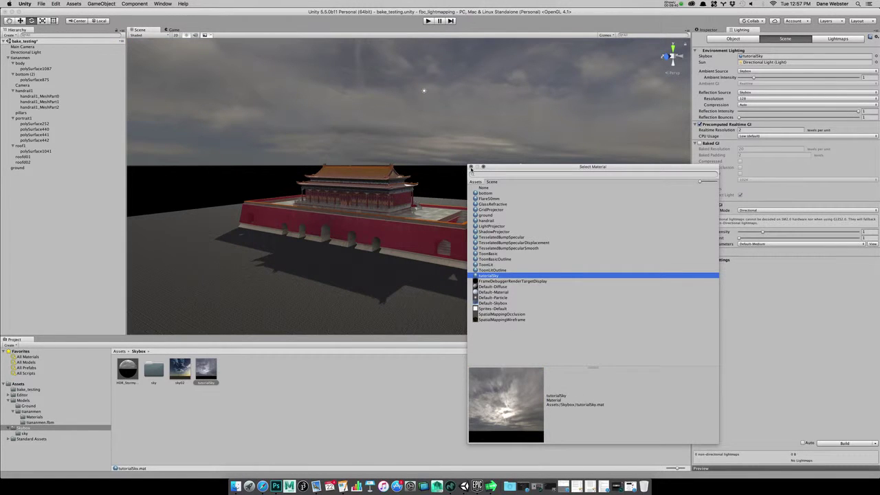
Step: Lower the directional light's intensity to 0 so that only the sky lights the building
{"action": "left_click_drag", "start_coordinate": [366, 244], "coordinate": [393, 203], "text": "alt"}
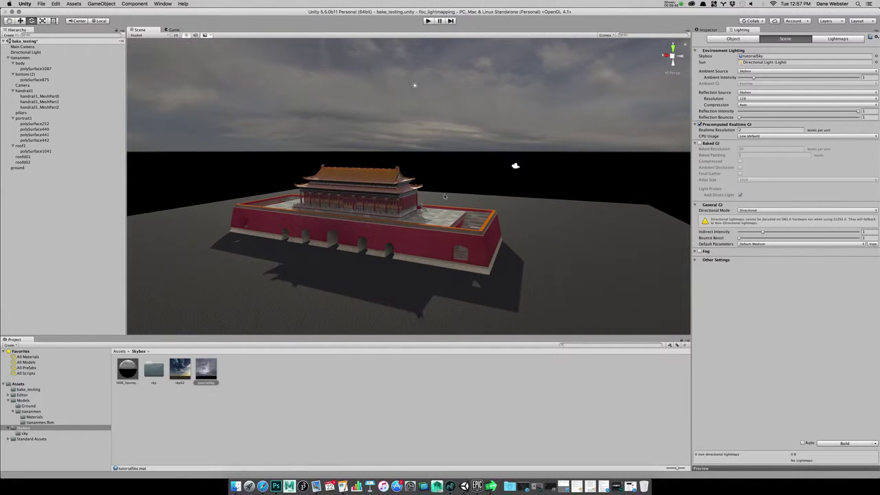
{"action": "left_click_drag", "start_coordinate": [445, 197], "coordinate": [313, 218], "text": "alt"}
{"action": "left_click_drag", "start_coordinate": [475, 207], "coordinate": [447, 274], "text": "alt"}
{"action": "left_click_drag", "start_coordinate": [355, 264], "coordinate": [474, 222], "text": "alt"}
{"action": "scroll", "coordinate": [441, 236], "scroll_direction": "up", "scroll_amount": 3}
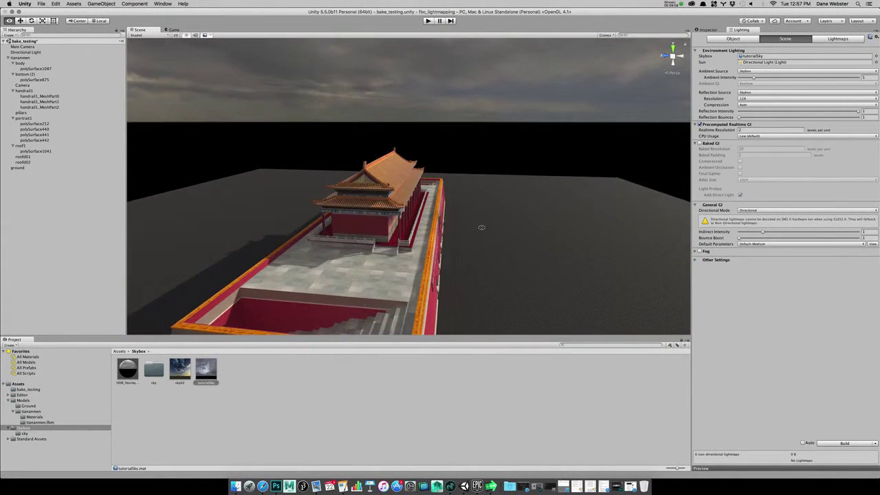
{"action": "left_click", "coordinate": [28, 53]}
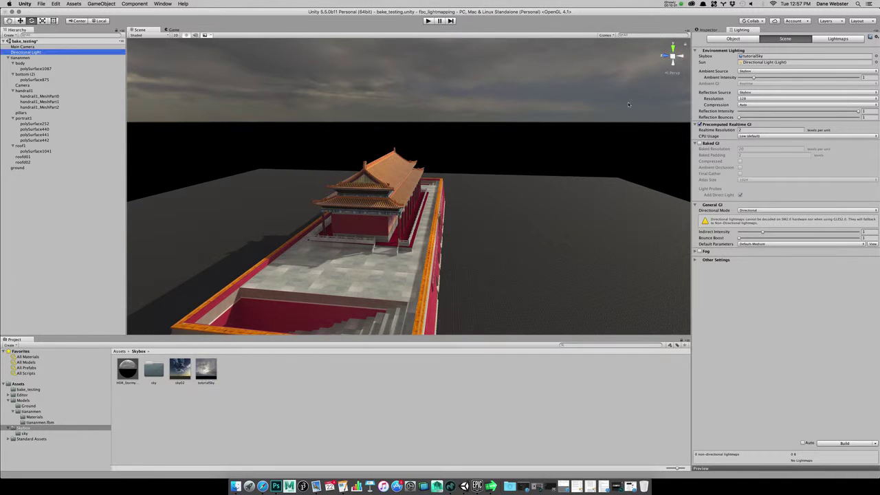
{"action": "left_click", "coordinate": [710, 31]}
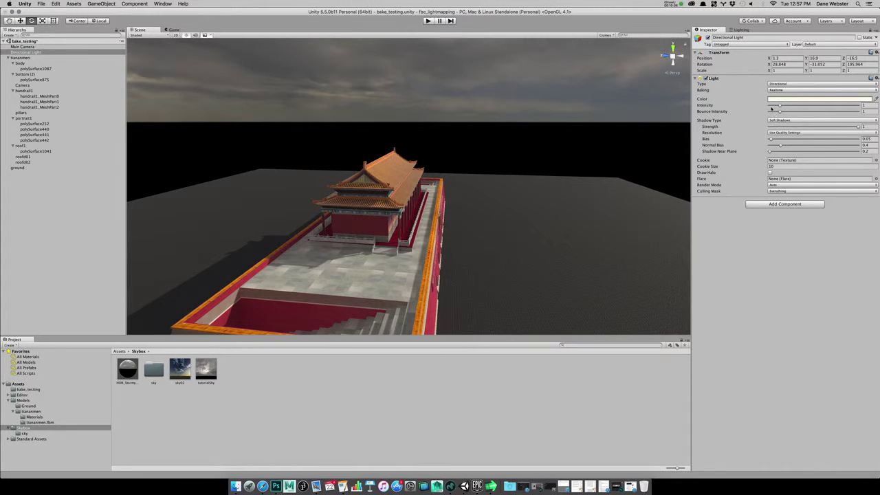
{"action": "left_click_drag", "start_coordinate": [771, 108], "coordinate": [764, 108]}
Step: Set the environment's ambient intensity to 1.25 and build the scene lighting
{"action": "left_click_drag", "start_coordinate": [507, 228], "coordinate": [416, 252], "text": "alt"}
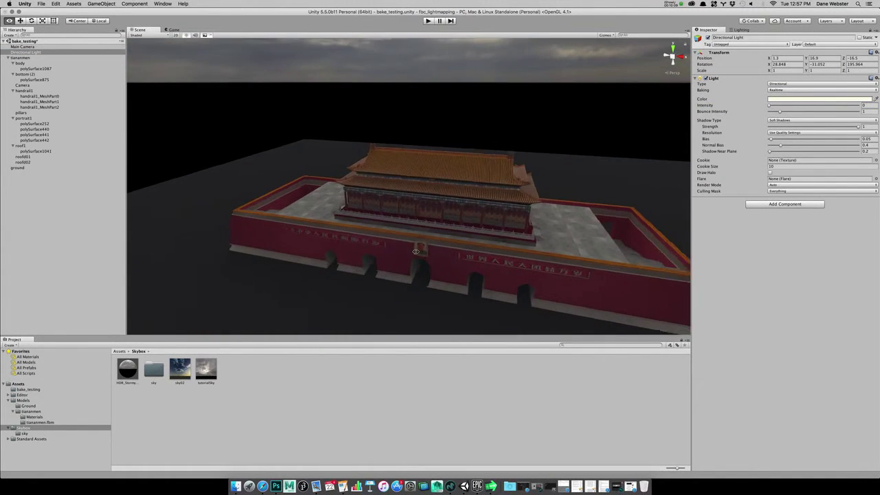
{"action": "left_click", "coordinate": [741, 29]}
{"action": "left_click", "coordinate": [863, 77]}
{"action": "type", "text": "1.25"}
{"action": "key", "text": "Tab"}
{"action": "right_click_drag", "start_coordinate": [547, 222], "coordinate": [498, 216], "text": "alt"}
{"action": "left_click_drag", "start_coordinate": [498, 215], "coordinate": [500, 231], "text": "alt"}
{"action": "left_click", "coordinate": [840, 443]}
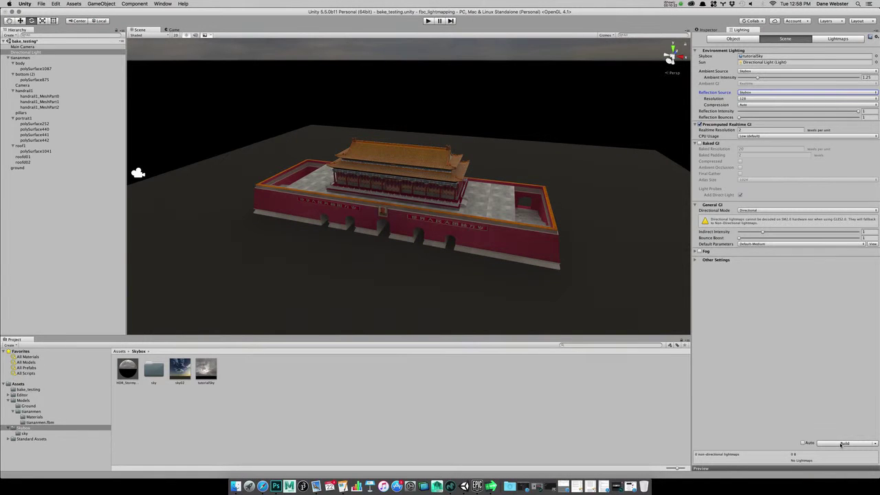
Step: Examine the building's walls and roof and the surrounding sky from several angles under the skybox lighting
{"action": "left_click_drag", "start_coordinate": [592, 206], "coordinate": [401, 228], "text": "alt"}
{"action": "right_click_drag", "start_coordinate": [401, 228], "coordinate": [553, 196], "text": "alt"}
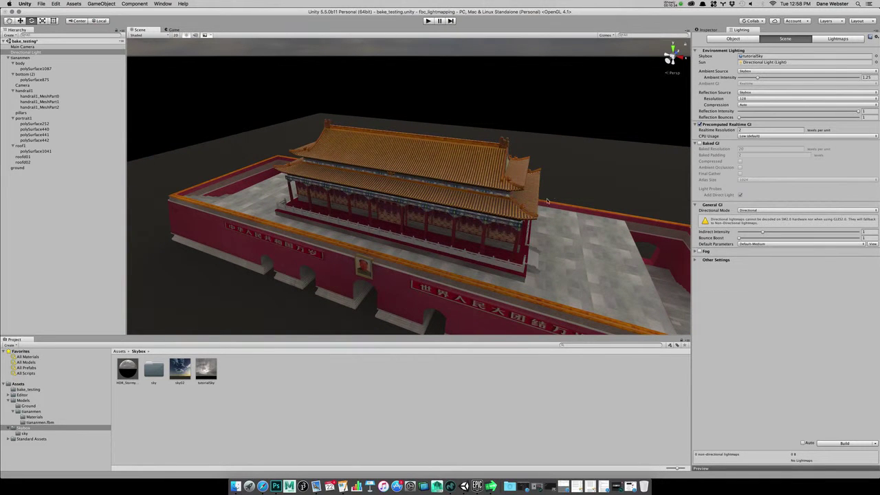
{"action": "left_click_drag", "start_coordinate": [499, 223], "coordinate": [538, 191], "text": "alt"}
{"action": "right_click_drag", "start_coordinate": [537, 191], "coordinate": [469, 229], "text": "alt"}
{"action": "left_click_drag", "start_coordinate": [470, 229], "coordinate": [488, 253], "text": "alt"}
{"action": "right_click_drag", "start_coordinate": [538, 177], "coordinate": [413, 199], "text": "alt"}
{"action": "left_click_drag", "start_coordinate": [299, 200], "coordinate": [491, 231], "text": "alt"}
Step: Review the import settings of the HDR_Stormy02 cubemap and the properties of the tutorialSky material
{"action": "left_click", "coordinate": [204, 372]}
{"action": "left_click", "coordinate": [129, 371]}
{"action": "left_click", "coordinate": [707, 30]}
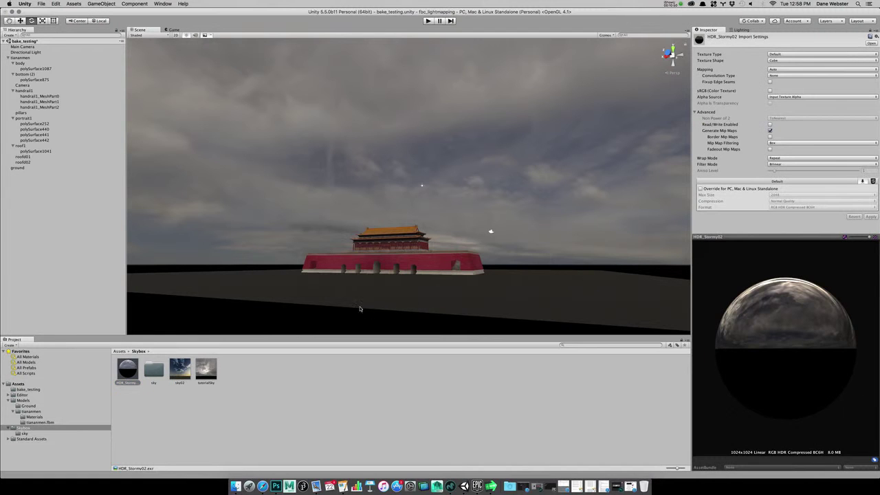
{"action": "left_click", "coordinate": [213, 373]}
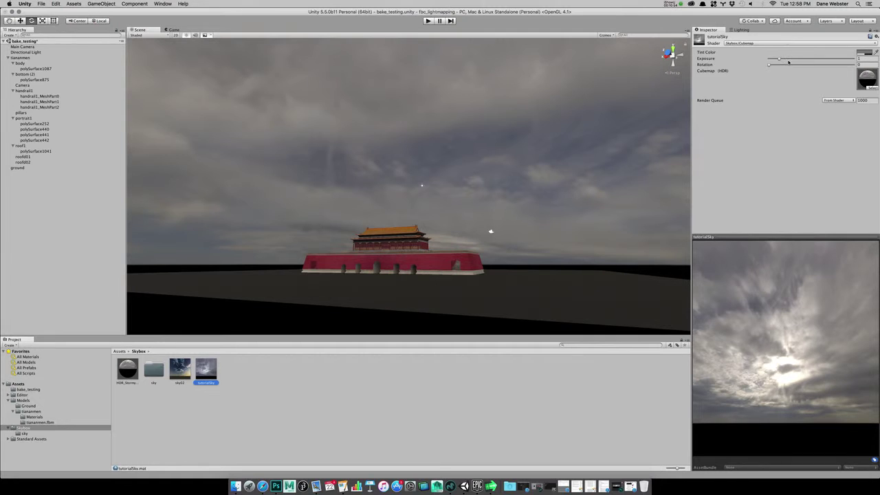
Step: Rename the tutorialSky material as tutorialSkyBox
{"action": "right_click", "coordinate": [211, 385]}
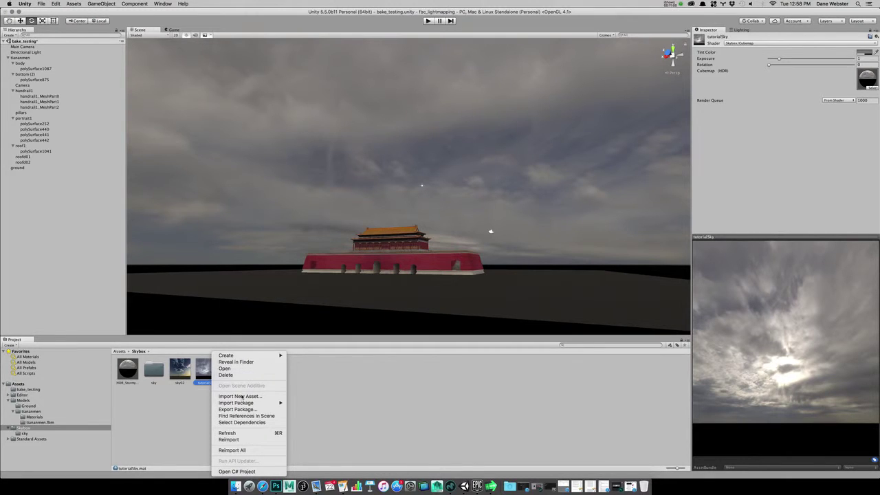
{"action": "left_click", "coordinate": [206, 383]}
{"action": "left_click", "coordinate": [213, 383]}
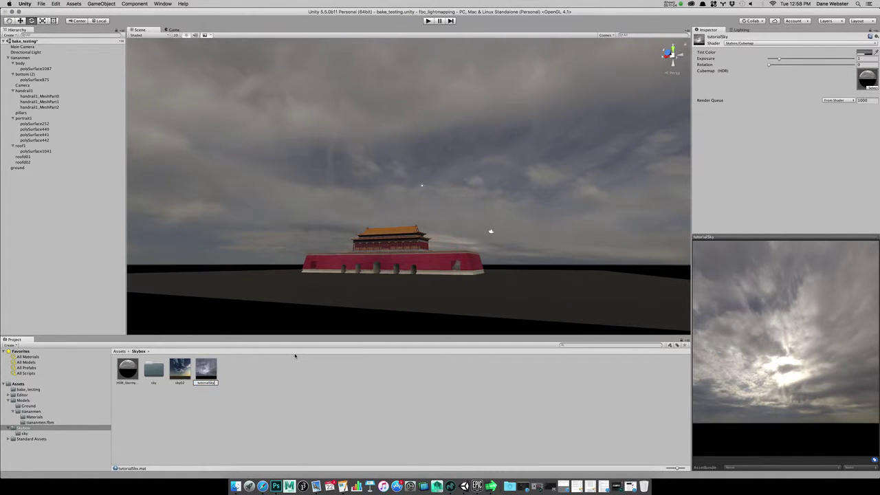
{"action": "type", "text": "Box"}
{"action": "key", "text": "Return"}
Step: Set the tutorialSkyBox material's exposure to about 1.13 and its rotation to about 212
{"action": "key", "text": "ctrl+Up"}
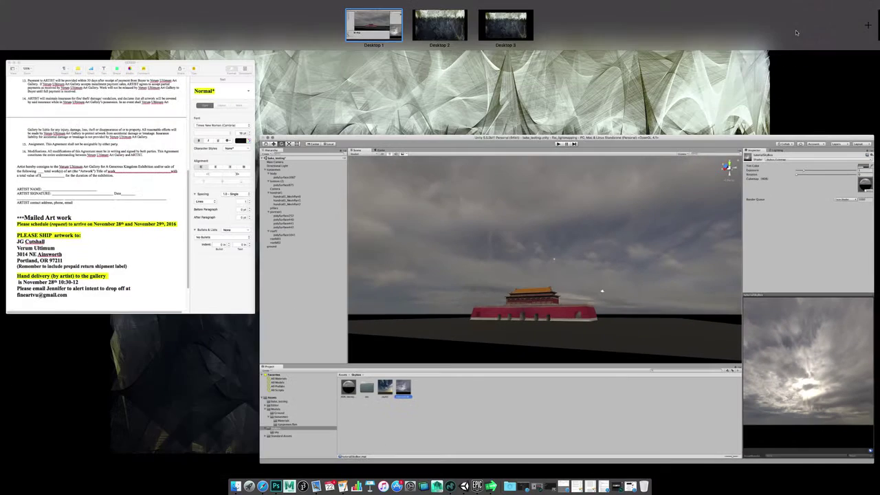
{"action": "left_click", "coordinate": [627, 225]}
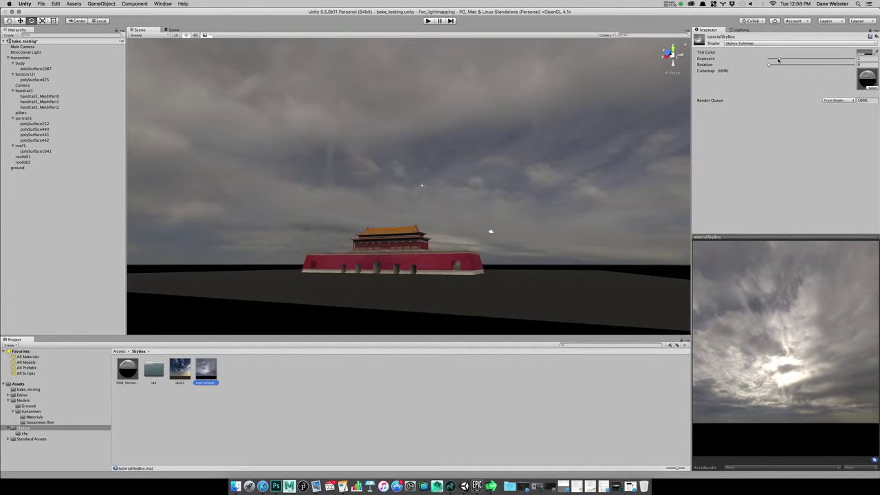
{"action": "left_click_drag", "start_coordinate": [779, 60], "coordinate": [819, 79]}
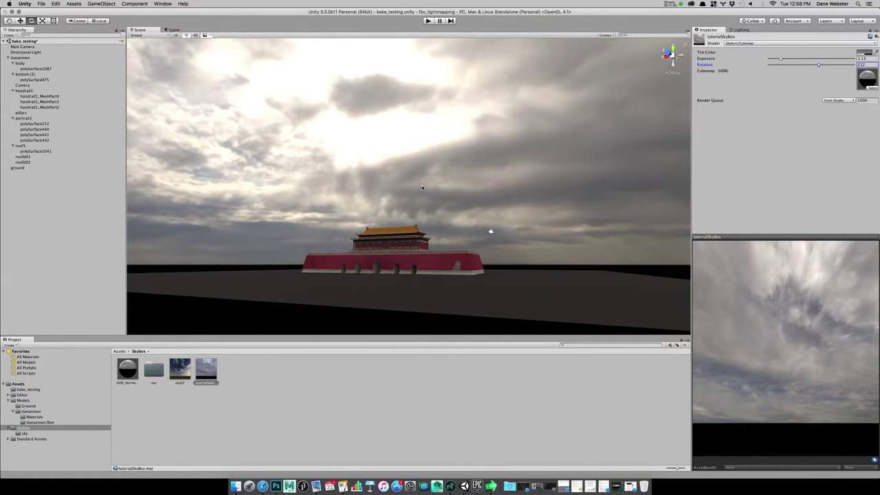
Step: Select the directional light in the scene and set its intensity to 1
{"action": "left_click", "coordinate": [421, 187]}
{"action": "left_click_drag", "start_coordinate": [448, 186], "coordinate": [482, 190], "text": "alt"}
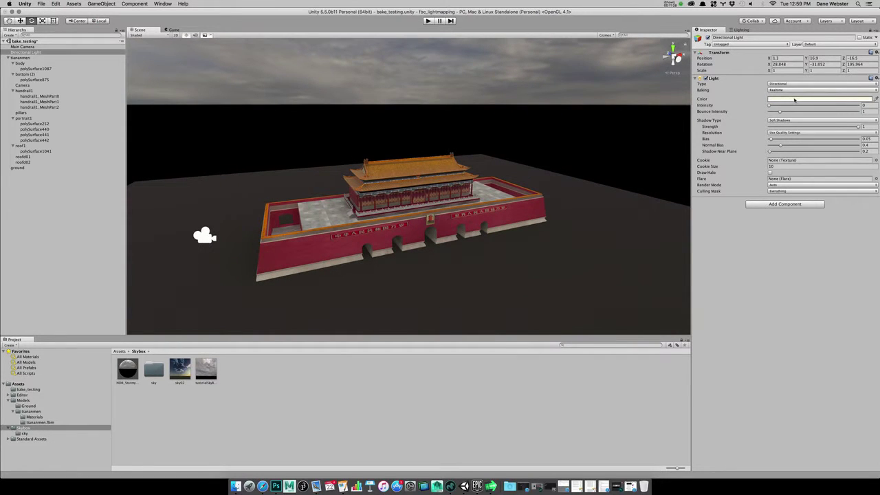
{"action": "left_click", "coordinate": [863, 105]}
{"action": "type", "text": "1"}
{"action": "key", "text": "Tab"}
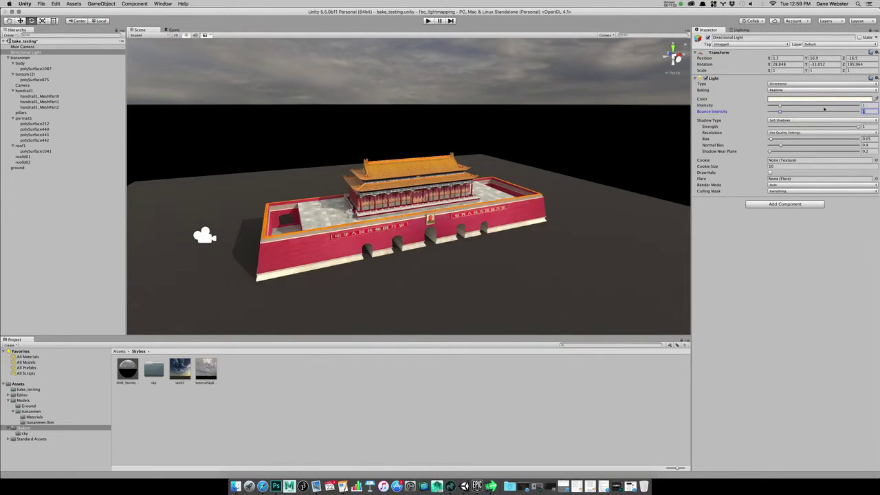
Step: Reselect the directional light, set its intensity to 0.5, and inspect the building's lighting from several angles
{"action": "left_click", "coordinate": [706, 106]}
{"action": "left_click", "coordinate": [658, 112]}
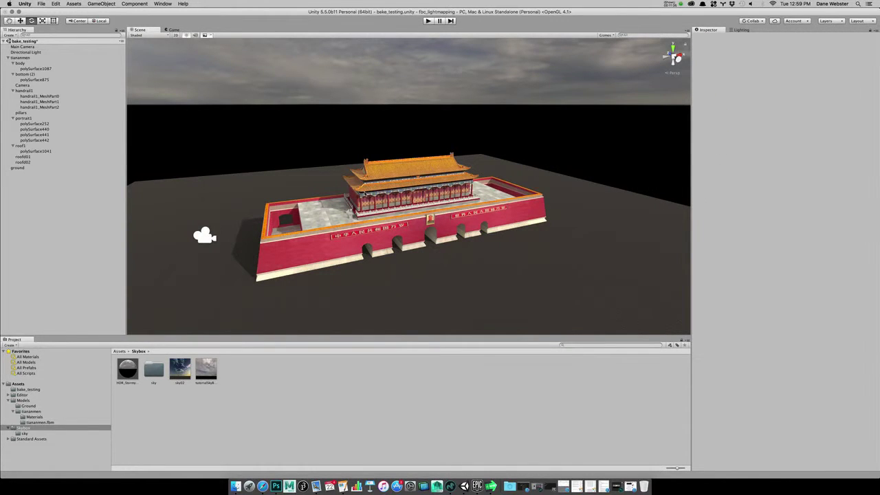
{"action": "key", "text": "super+z"}
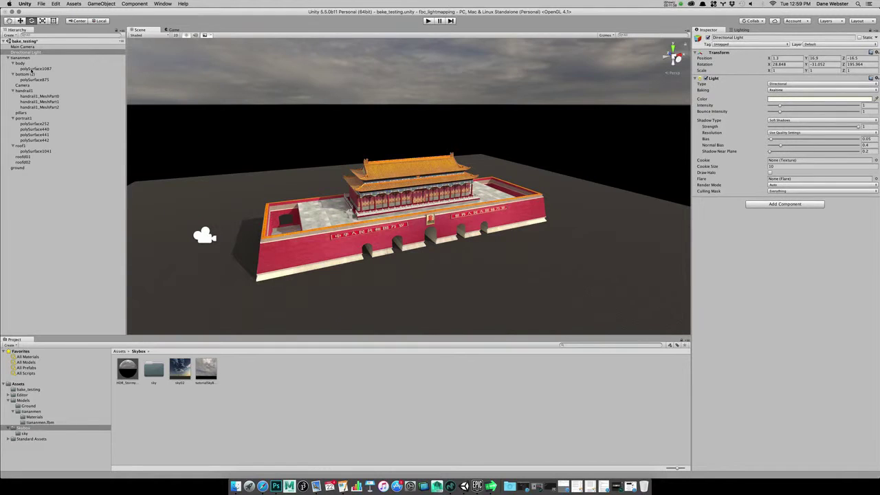
{"action": "left_click", "coordinate": [26, 57]}
{"action": "key", "text": "super+z"}
{"action": "left_click", "coordinate": [862, 105]}
{"action": "type", "text": "0.5"}
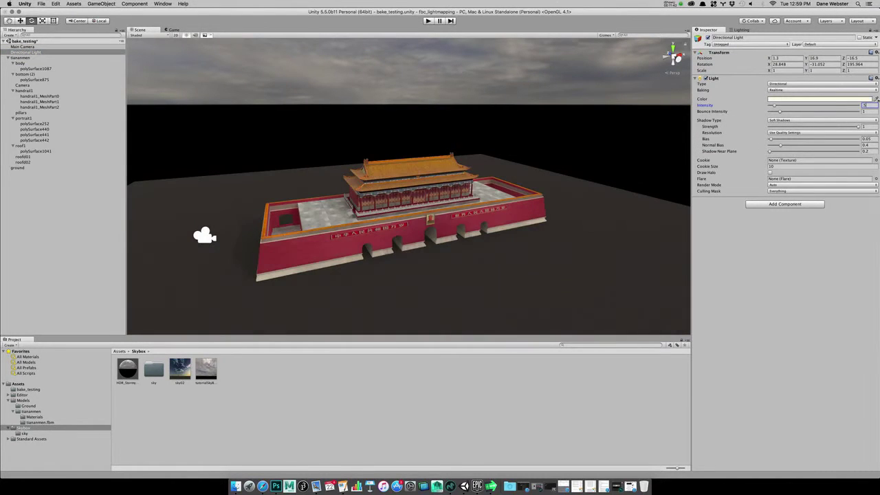
{"action": "left_click_drag", "start_coordinate": [501, 145], "coordinate": [291, 133], "text": "alt"}
{"action": "right_click_drag", "start_coordinate": [291, 133], "coordinate": [571, 213], "text": "alt"}
{"action": "left_click_drag", "start_coordinate": [571, 213], "coordinate": [414, 104], "text": "alt"}
{"action": "left_click_drag", "start_coordinate": [472, 55], "coordinate": [354, 178], "text": "alt"}
{"action": "left_click_drag", "start_coordinate": [435, 171], "coordinate": [410, 180], "text": "alt"}
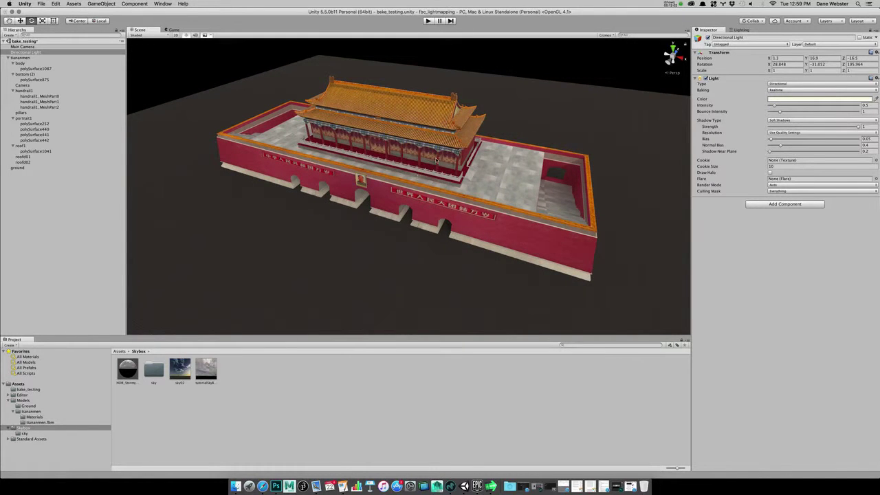
Step: Turn off Precomputed Realtime GI and turn on Baked GI in the scene's lighting settings
{"action": "left_click_drag", "start_coordinate": [425, 167], "coordinate": [426, 205], "text": "alt"}
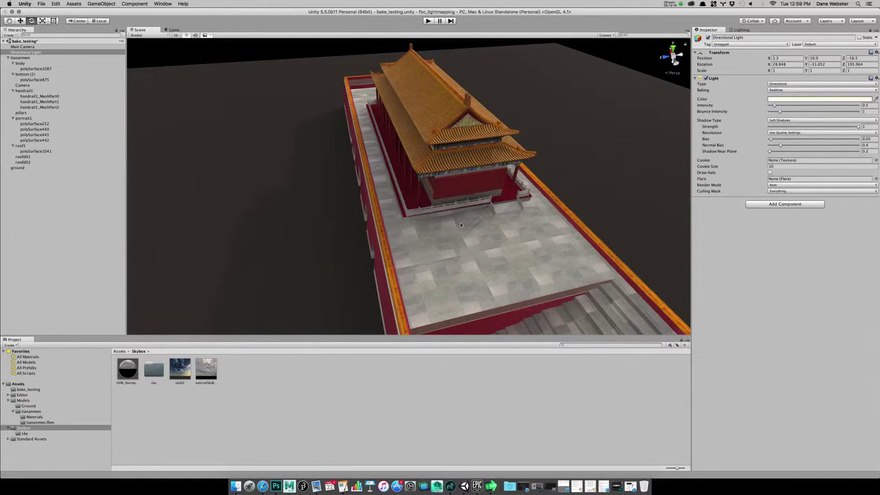
{"action": "left_click_drag", "start_coordinate": [461, 223], "coordinate": [406, 176], "text": "alt"}
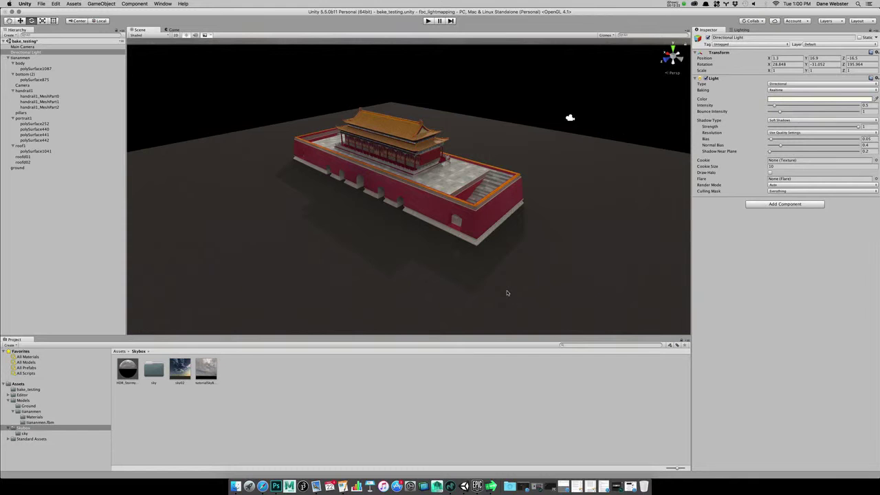
{"action": "left_click", "coordinate": [742, 29]}
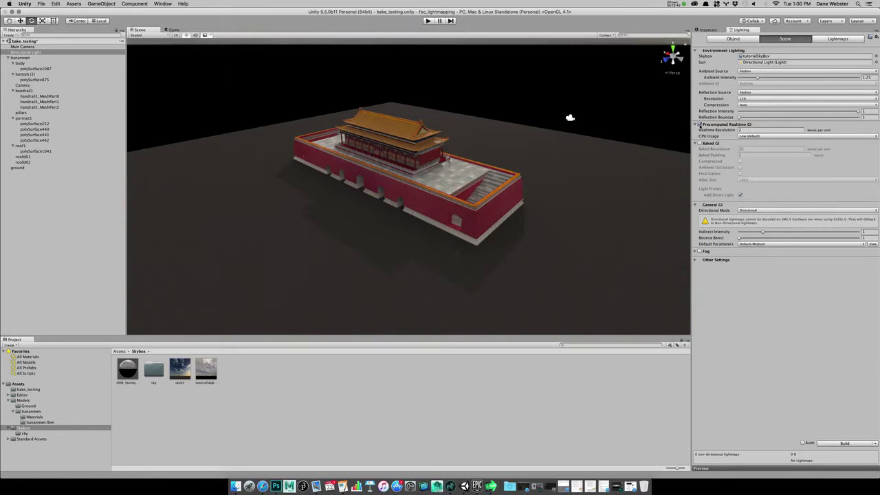
{"action": "left_click", "coordinate": [700, 124]}
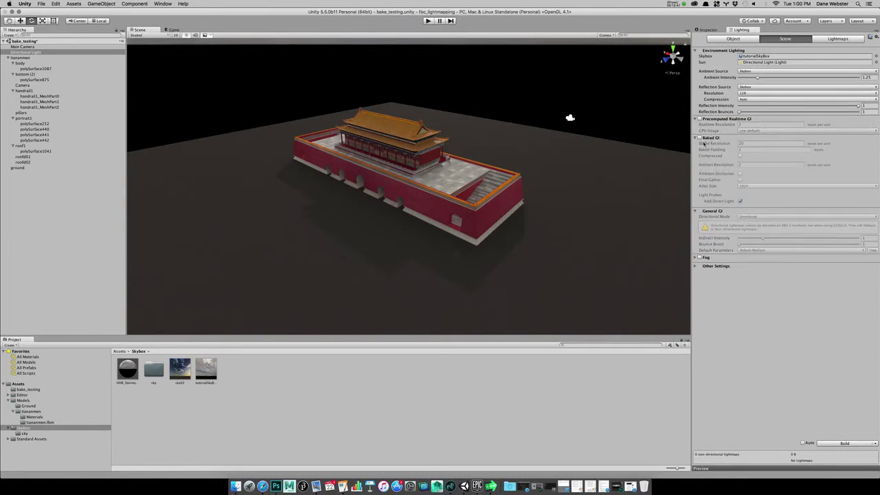
{"action": "left_click", "coordinate": [700, 137]}
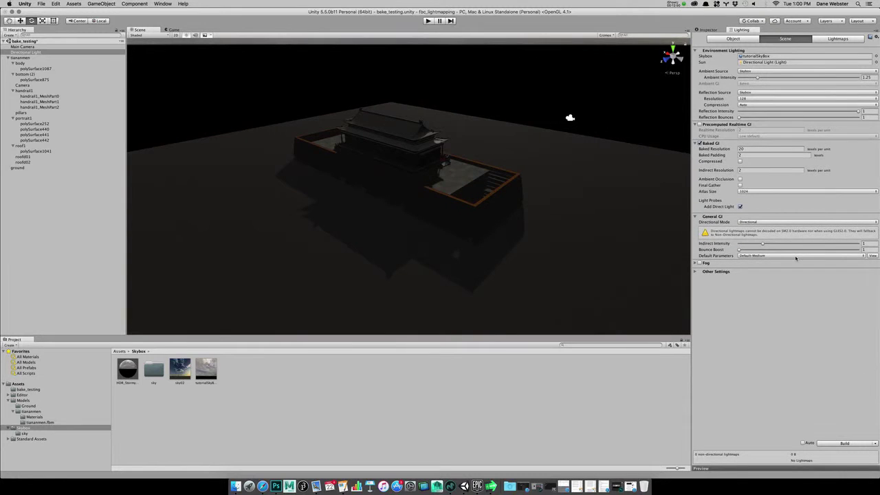
Step: Select the directional light, review its shadow type options and keep it on Soft Shadows
{"action": "left_click_drag", "start_coordinate": [471, 147], "coordinate": [405, 144], "text": "alt"}
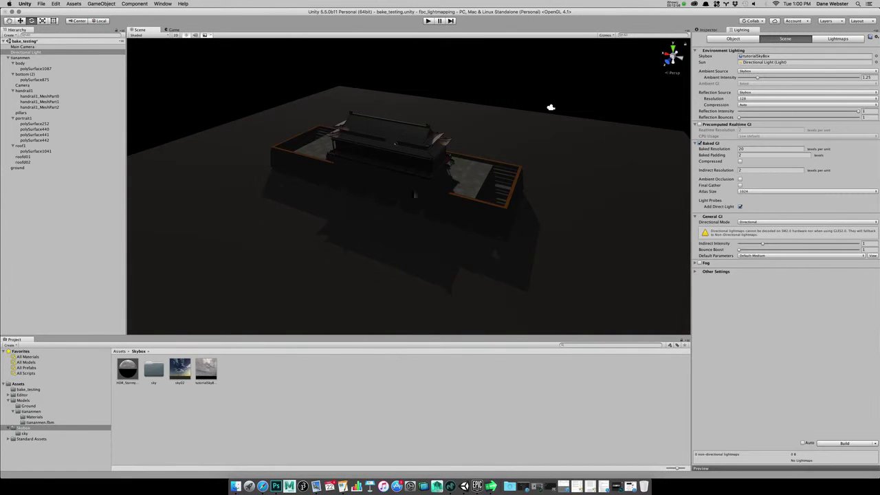
{"action": "key", "text": "alt"}
{"action": "left_click_drag", "start_coordinate": [542, 163], "coordinate": [290, 159], "text": "alt"}
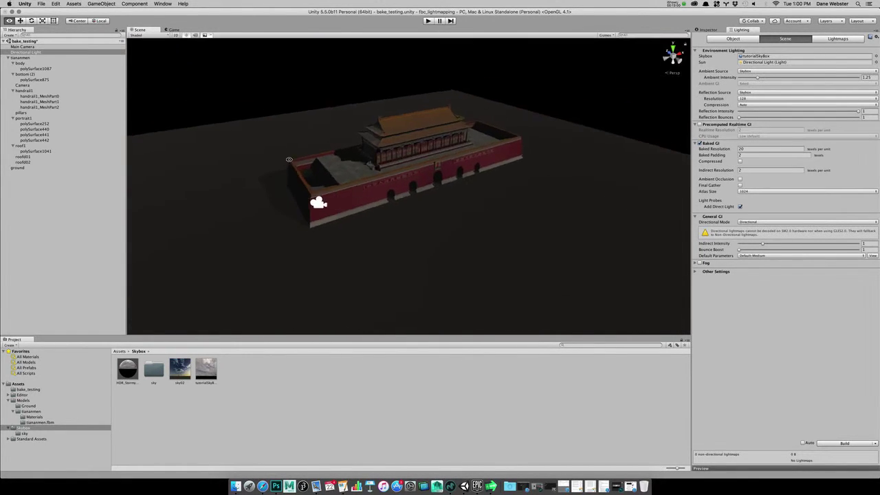
{"action": "left_click_drag", "start_coordinate": [430, 181], "coordinate": [412, 206], "text": "alt"}
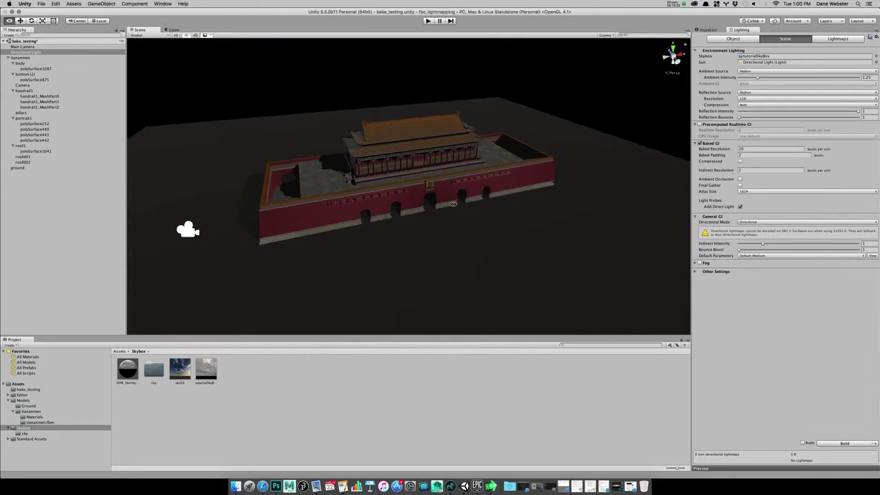
{"action": "left_click", "coordinate": [26, 51]}
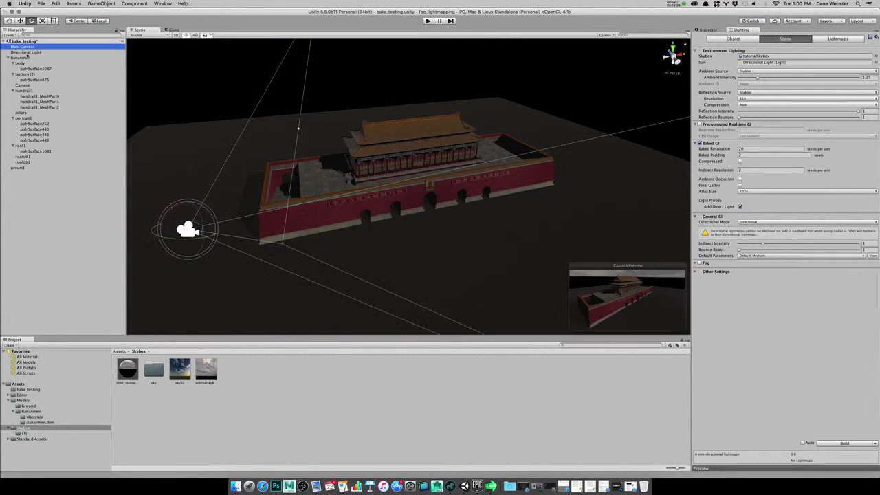
{"action": "left_click", "coordinate": [721, 39]}
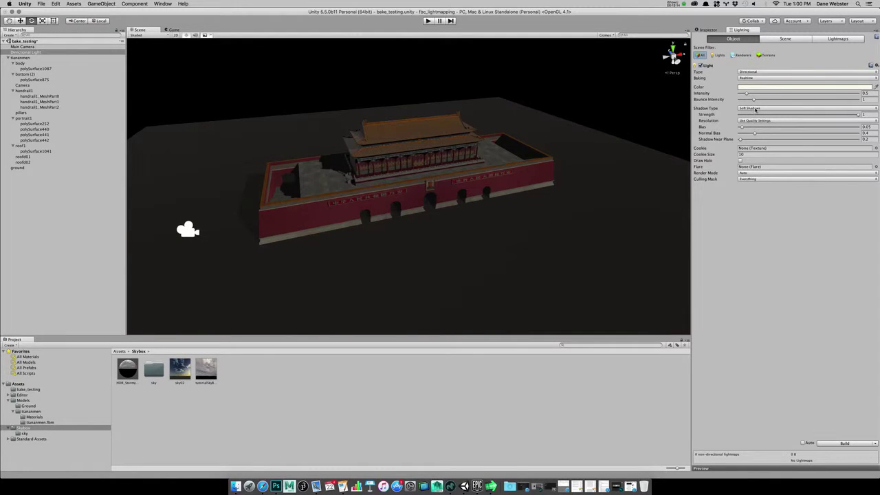
{"action": "left_click", "coordinate": [757, 109]}
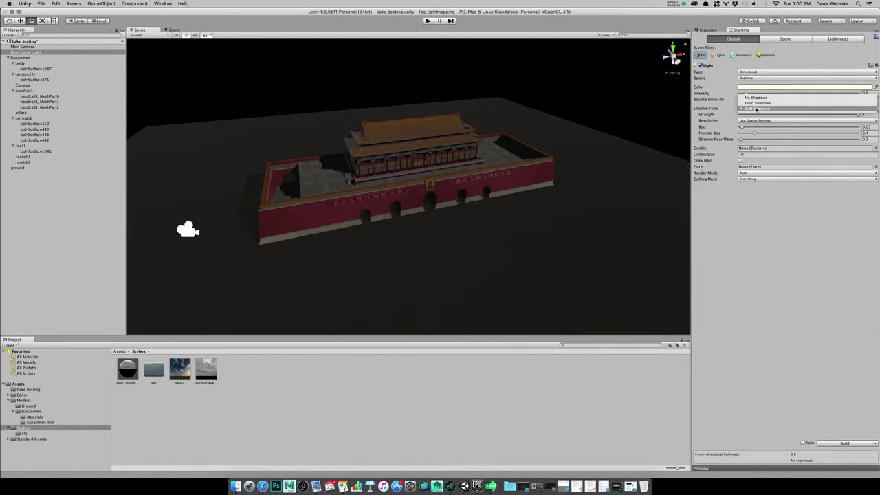
{"action": "left_click", "coordinate": [757, 109]}
{"action": "left_click", "coordinate": [715, 30]}
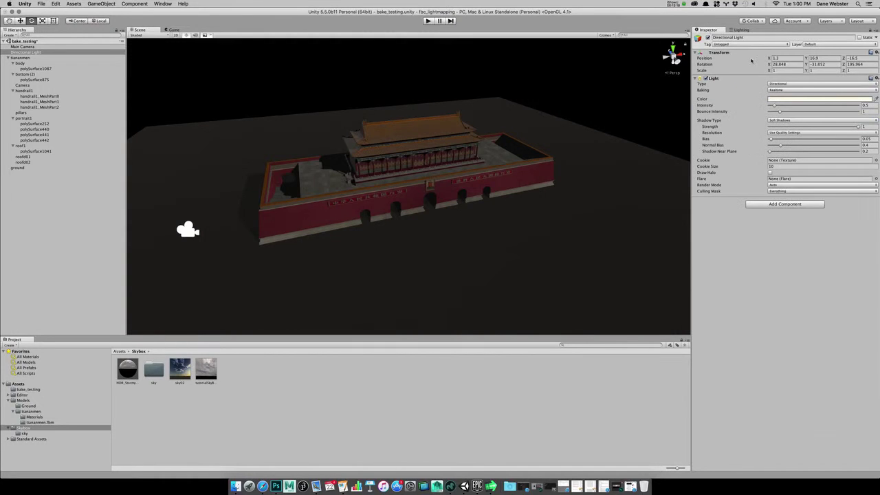
{"action": "left_click", "coordinate": [784, 122]}
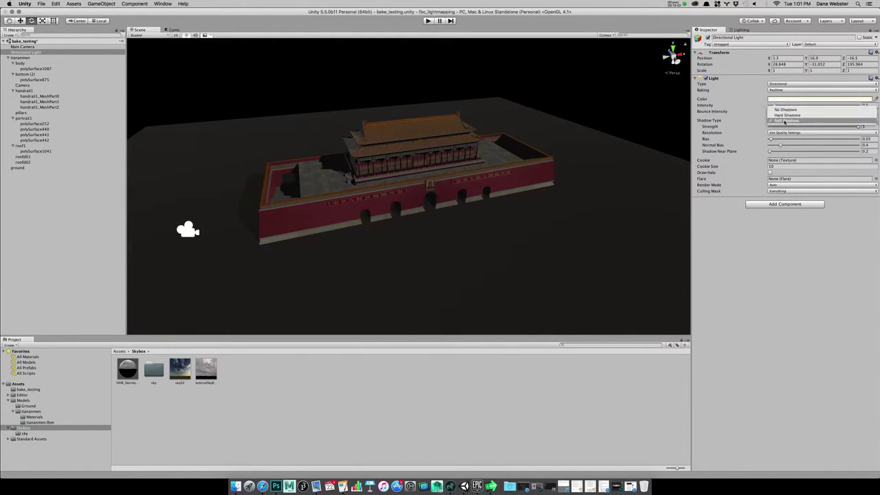
{"action": "left_click", "coordinate": [783, 116]}
{"action": "left_click", "coordinate": [784, 122]}
{"action": "left_click", "coordinate": [785, 127]}
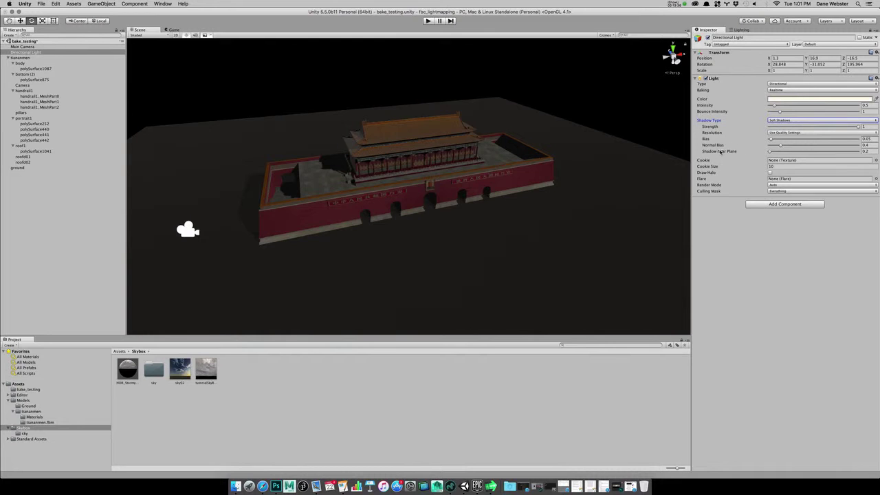
Step: Set the directional light's baking mode to Baked and its baked shadow angle to 2
{"action": "left_click", "coordinate": [794, 90]}
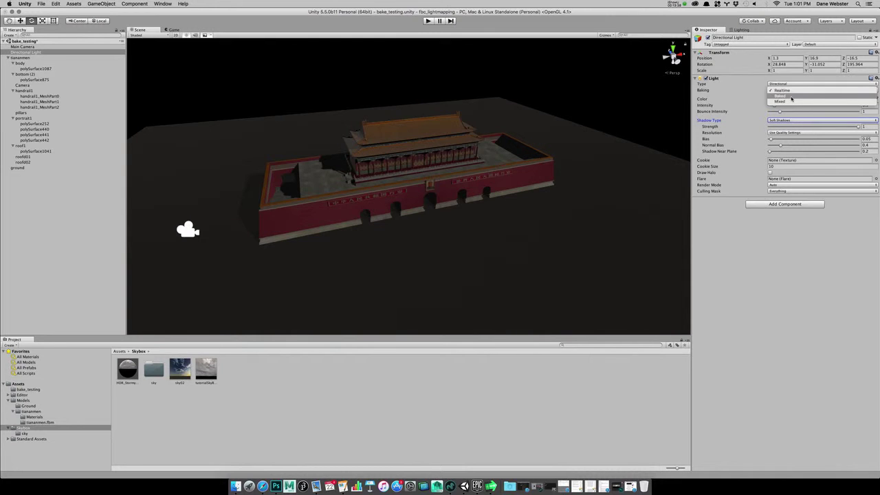
{"action": "left_click", "coordinate": [791, 99]}
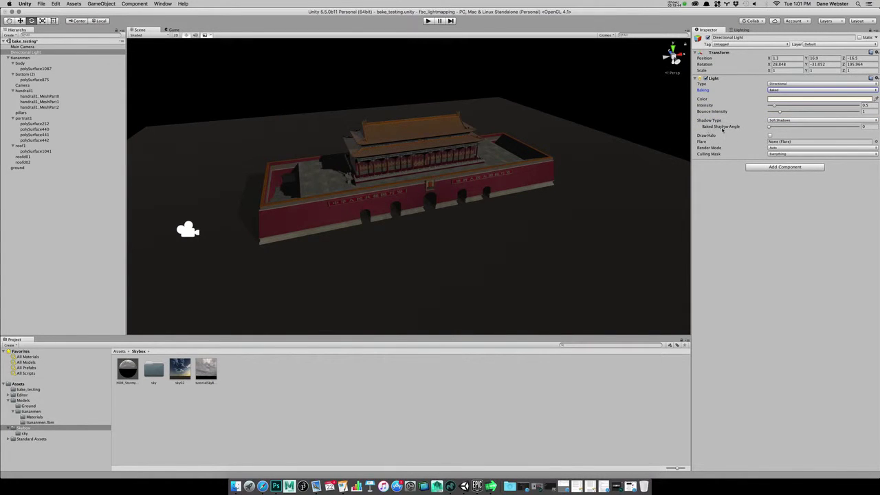
{"action": "left_click", "coordinate": [868, 126]}
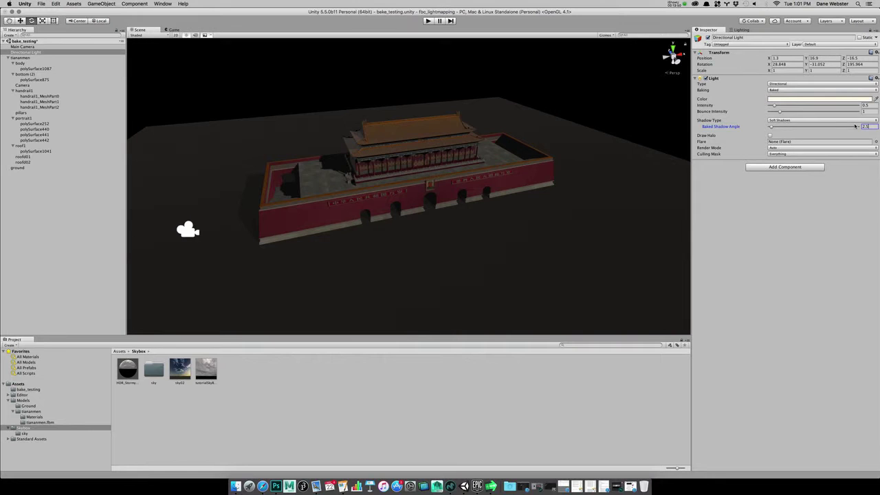
{"action": "left_click_drag", "start_coordinate": [875, 127], "coordinate": [863, 127]}
{"action": "type", "text": "5"}
Step: Try an intensity of 0.65 on the directional light and settle on 0.6
{"action": "left_click_drag", "start_coordinate": [871, 105], "coordinate": [863, 105]}
{"action": "type", "text": "0.65"}
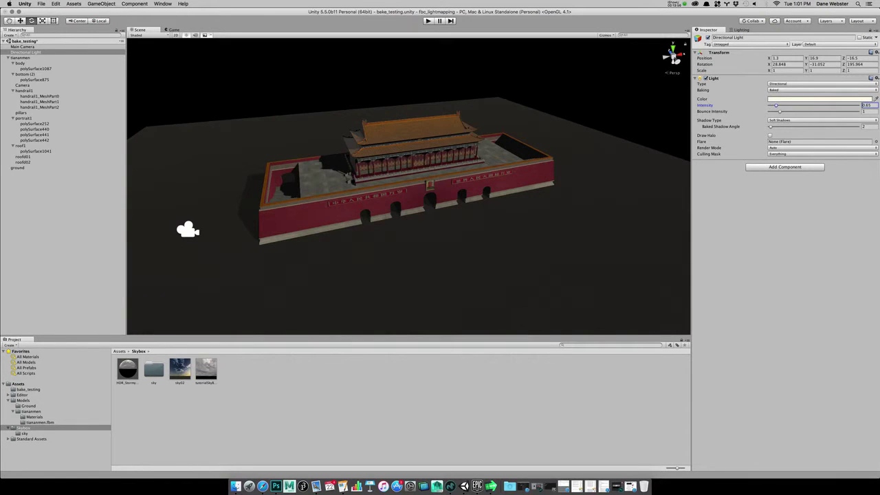
{"action": "left_click_drag", "start_coordinate": [508, 189], "coordinate": [631, 184], "text": "alt"}
{"action": "left_click", "coordinate": [875, 105]}
{"action": "type", "text": ".6"}
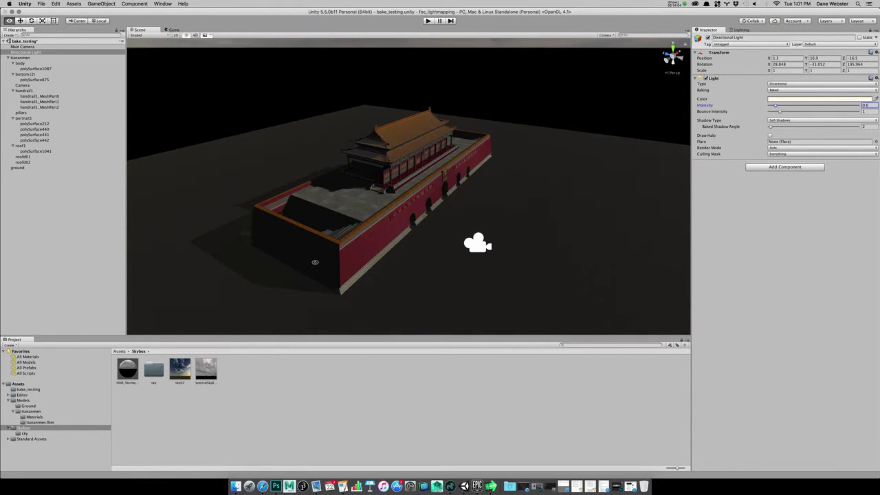
Step: Check the unbaked shadows and sky around the building, and build the scene's baked lighting
{"action": "left_click_drag", "start_coordinate": [330, 253], "coordinate": [446, 287], "text": "alt"}
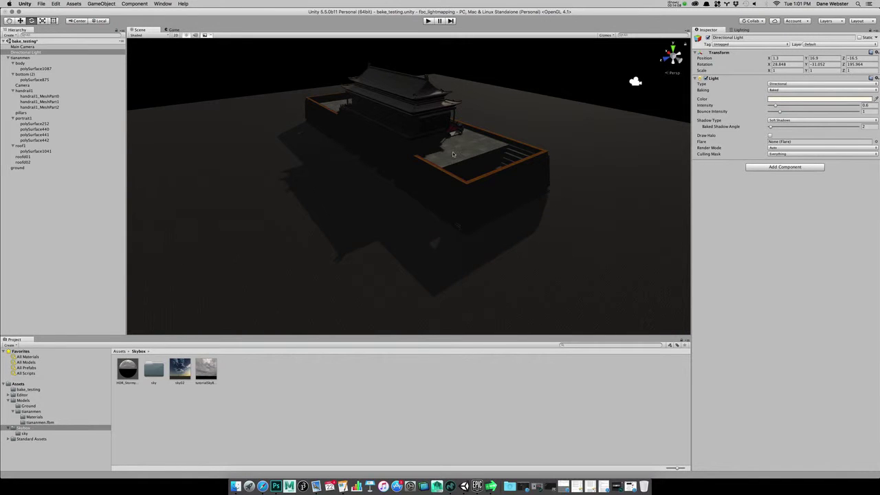
{"action": "left_click_drag", "start_coordinate": [457, 200], "coordinate": [459, 149], "text": "alt"}
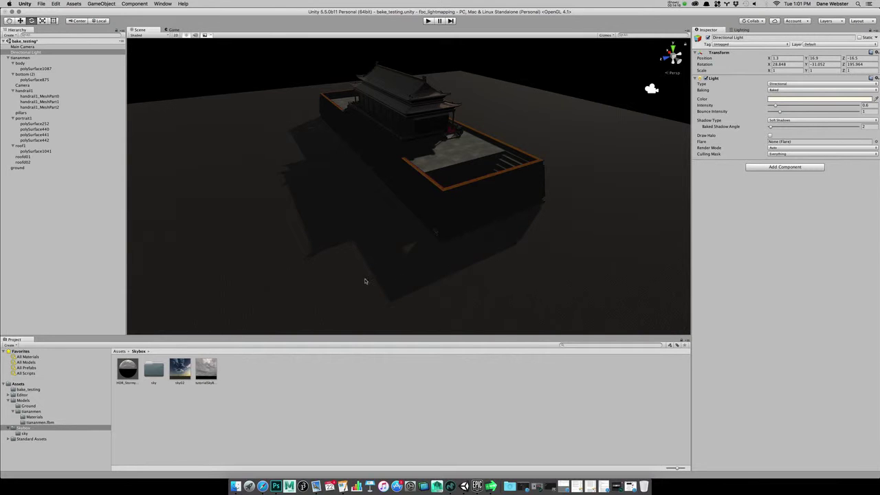
{"action": "key", "text": "alt"}
{"action": "left_click_drag", "start_coordinate": [448, 163], "coordinate": [420, 142], "text": "alt"}
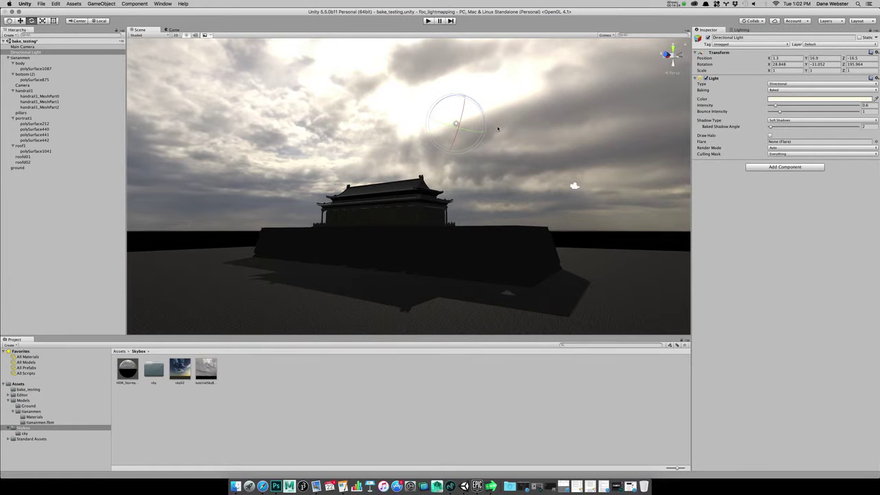
{"action": "left_click_drag", "start_coordinate": [499, 124], "coordinate": [505, 230], "text": "alt"}
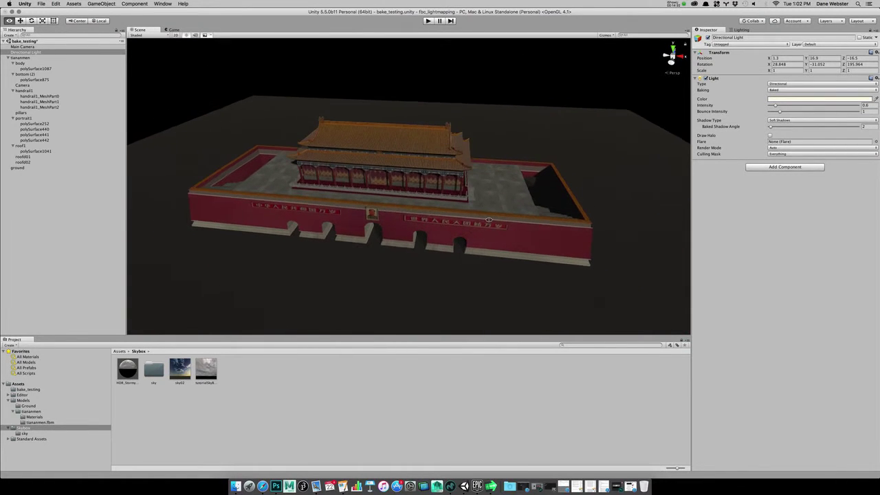
{"action": "left_click", "coordinate": [740, 31]}
{"action": "left_click_drag", "start_coordinate": [420, 203], "coordinate": [456, 223], "text": "alt"}
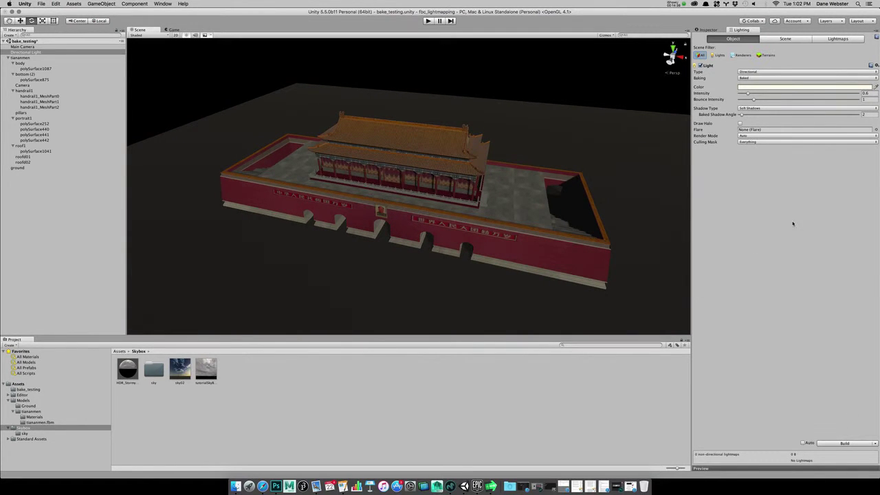
{"action": "left_click", "coordinate": [782, 39]}
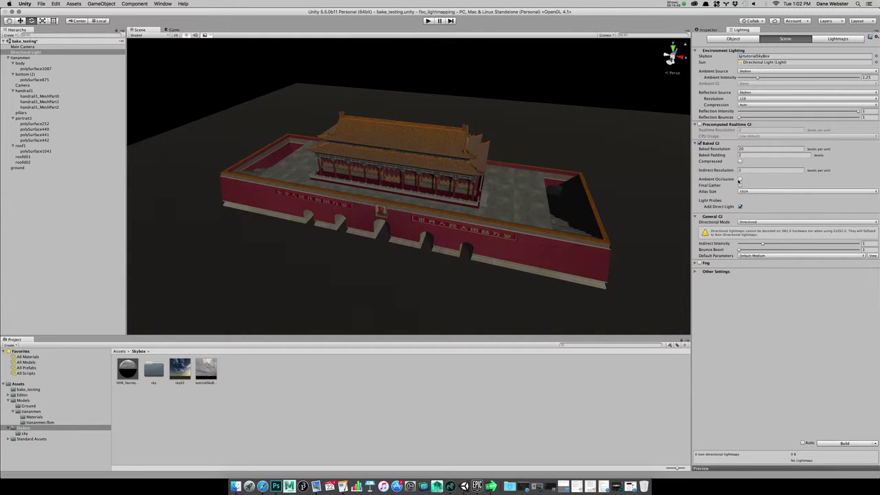
{"action": "left_click", "coordinate": [842, 444]}
{"action": "left_click", "coordinate": [678, 3]}
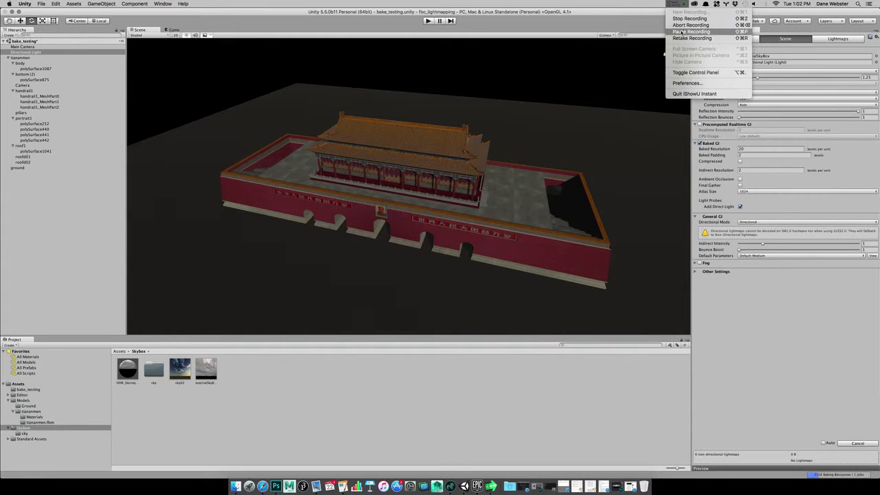
{"action": "left_click", "coordinate": [678, 32]}
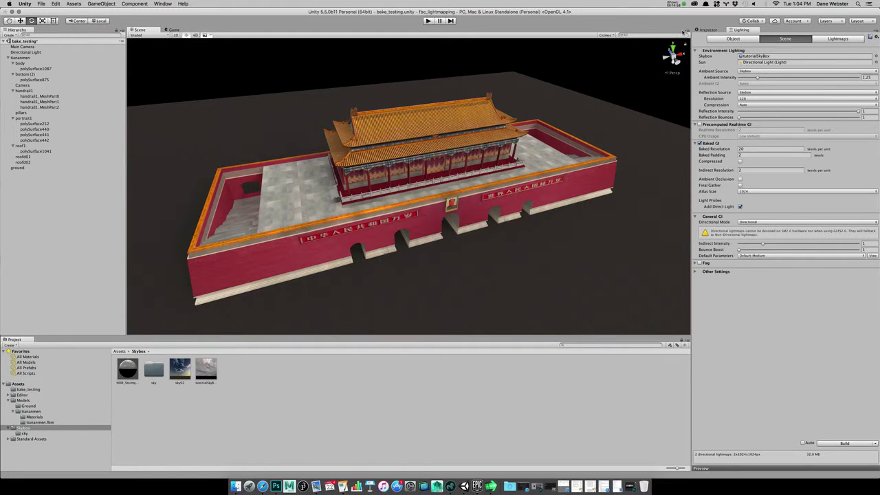
Step: Inspect the baked lighting on the building, its stairs and the surrounding ground from several angles
{"action": "left_click", "coordinate": [742, 155]}
{"action": "left_click_drag", "start_coordinate": [412, 192], "coordinate": [576, 202], "text": "alt"}
{"action": "scroll", "coordinate": [521, 262], "scroll_direction": "up", "scroll_amount": 5}
{"action": "left_click_drag", "start_coordinate": [521, 262], "coordinate": [430, 221], "text": "alt"}
{"action": "left_click_drag", "start_coordinate": [453, 253], "coordinate": [333, 165], "text": "alt"}
{"action": "left_click_drag", "start_coordinate": [387, 247], "coordinate": [341, 297], "text": "alt"}
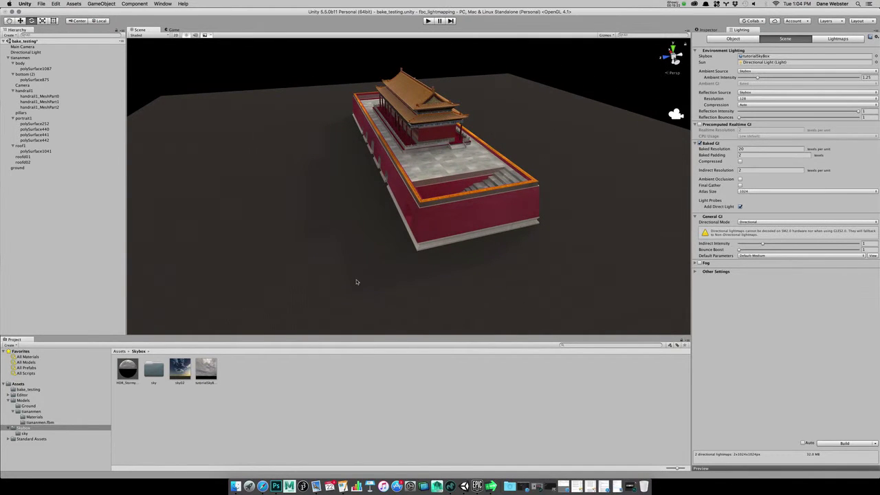
{"action": "right_click_drag", "start_coordinate": [356, 281], "coordinate": [580, 182], "text": "alt"}
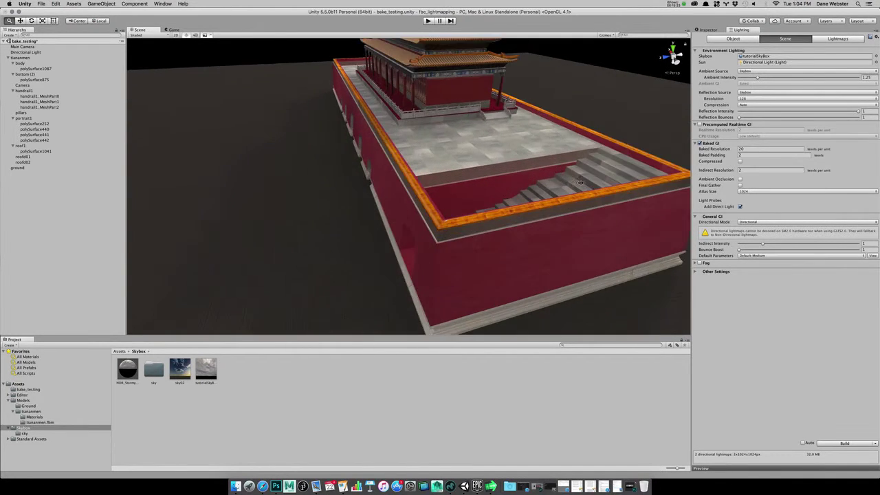
{"action": "left_click_drag", "start_coordinate": [580, 182], "coordinate": [456, 181], "text": "alt"}
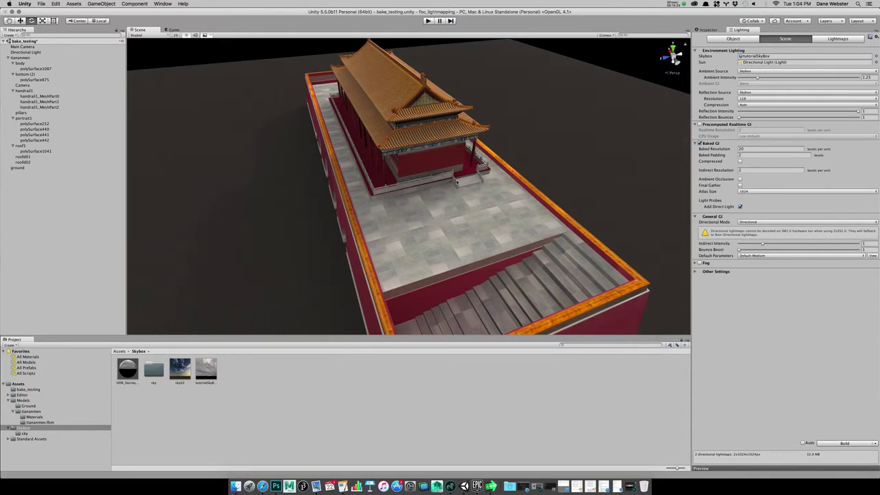
{"action": "left_click_drag", "start_coordinate": [387, 236], "coordinate": [567, 273], "text": "alt"}
{"action": "scroll", "coordinate": [567, 273], "scroll_direction": "down", "scroll_amount": 5}
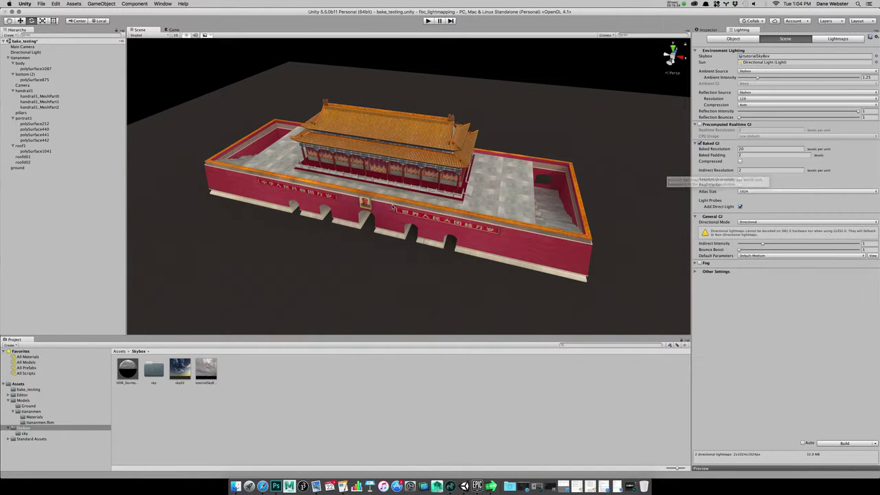
Step: Set the Baked GI's baked resolution to 40 and its indirect resolution to 4 texels per unit
{"action": "left_click", "coordinate": [734, 151]}
{"action": "type", "text": "40"}
{"action": "key", "text": "Tab"}
{"action": "key", "text": "Tab"}
{"action": "type", "text": "4"}
Step: Enable Ambient Occlusion and Final Gather for the Baked GI
{"action": "left_click", "coordinate": [741, 179]}
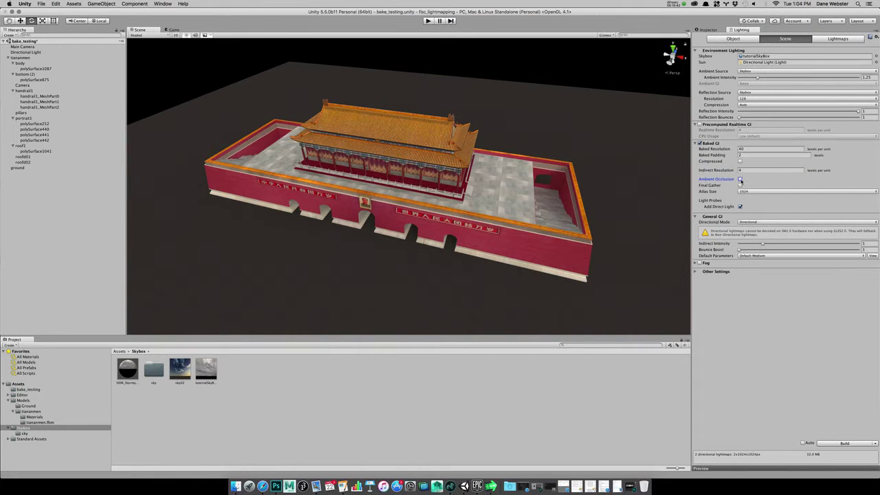
{"action": "left_click", "coordinate": [741, 203]}
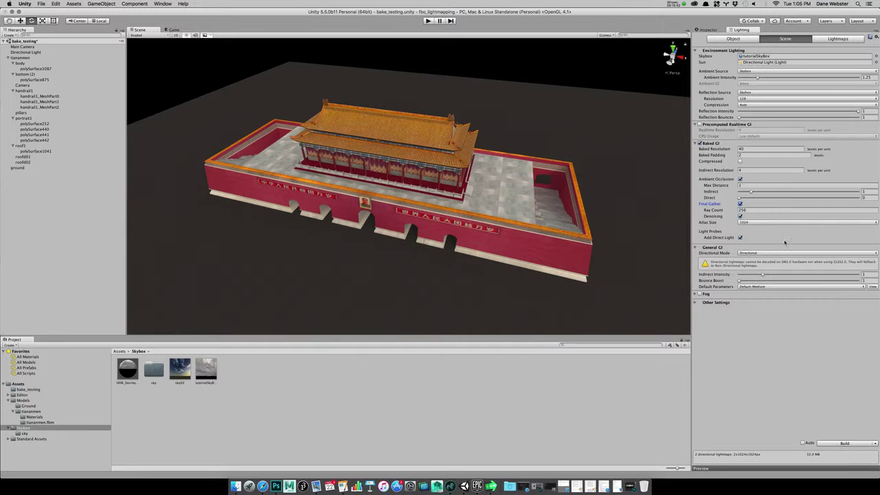
{"action": "left_click", "coordinate": [670, 4]}
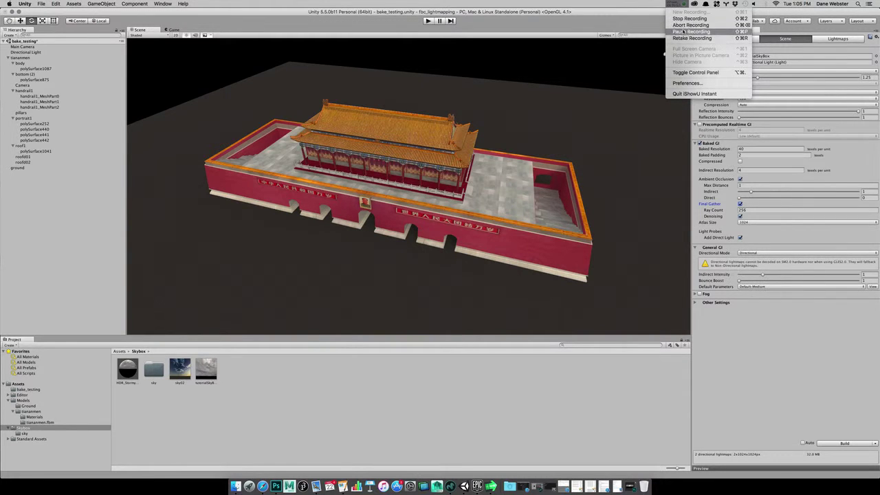
{"action": "left_click", "coordinate": [687, 19]}
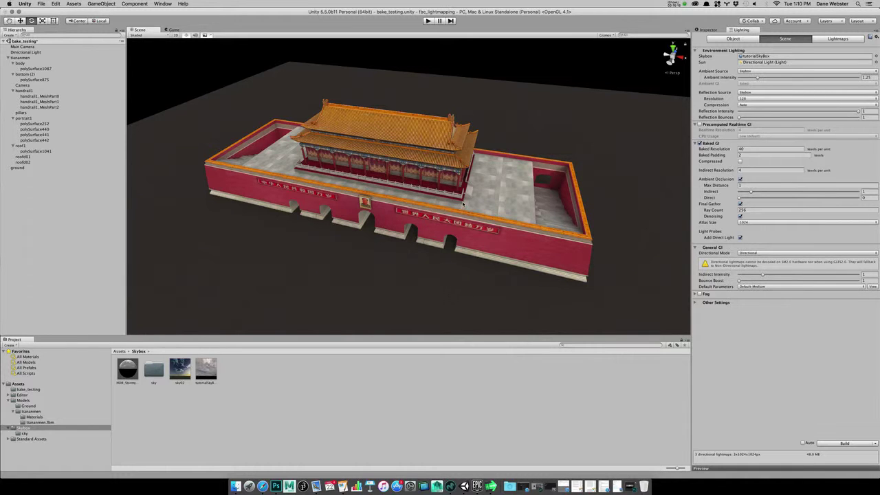
Step: Review the scene's baked lightmaps and the available Directional Mode options for General GI
{"action": "left_click_drag", "start_coordinate": [353, 195], "coordinate": [404, 187], "text": "alt"}
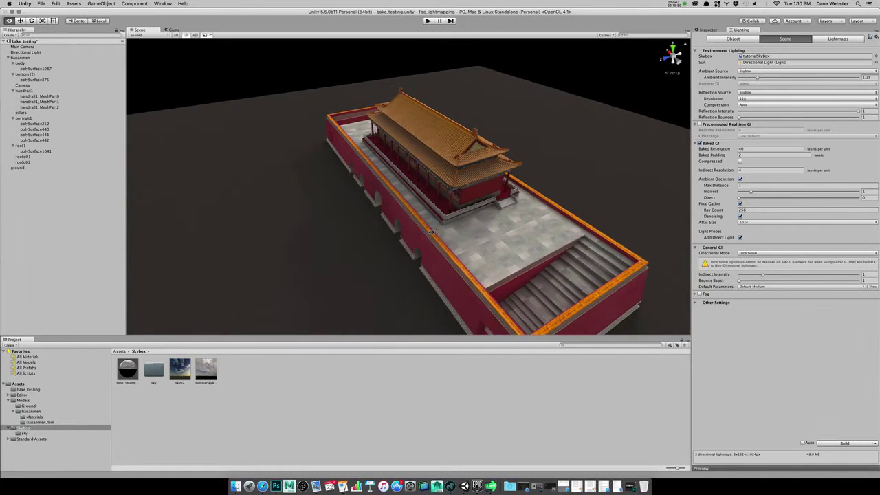
{"action": "left_click_drag", "start_coordinate": [375, 157], "coordinate": [371, 267], "text": "alt"}
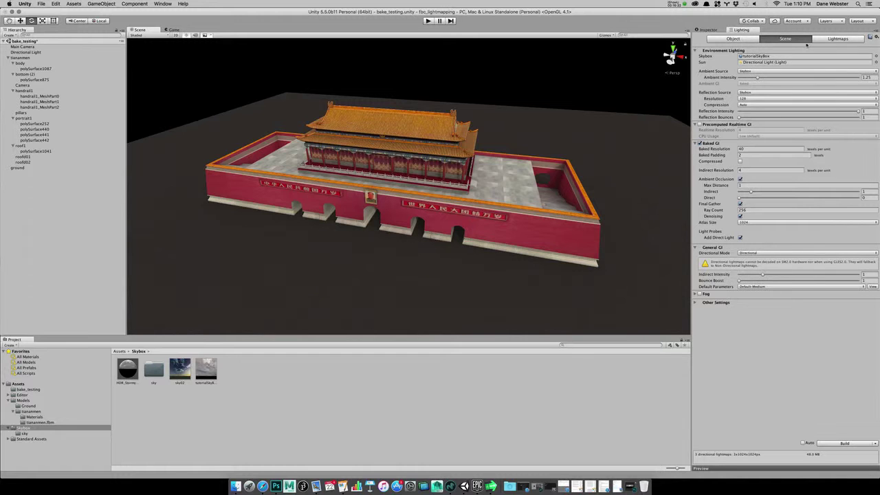
{"action": "left_click", "coordinate": [837, 39]}
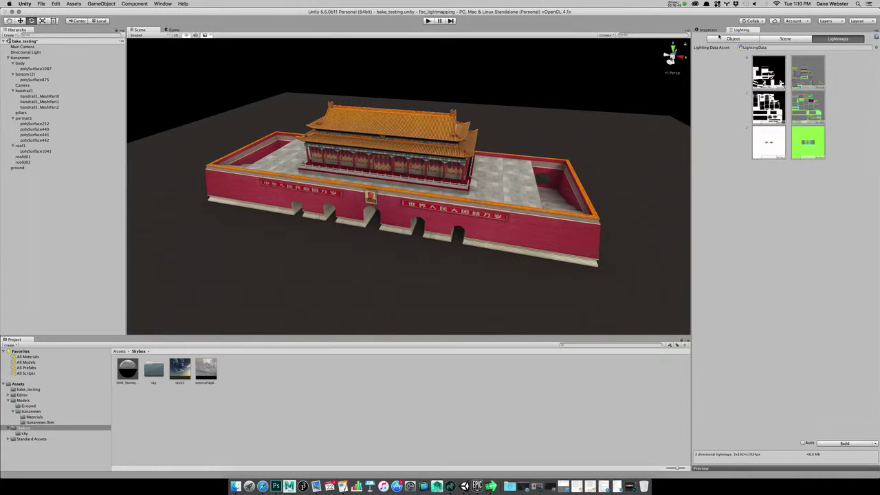
{"action": "left_click", "coordinate": [772, 39]}
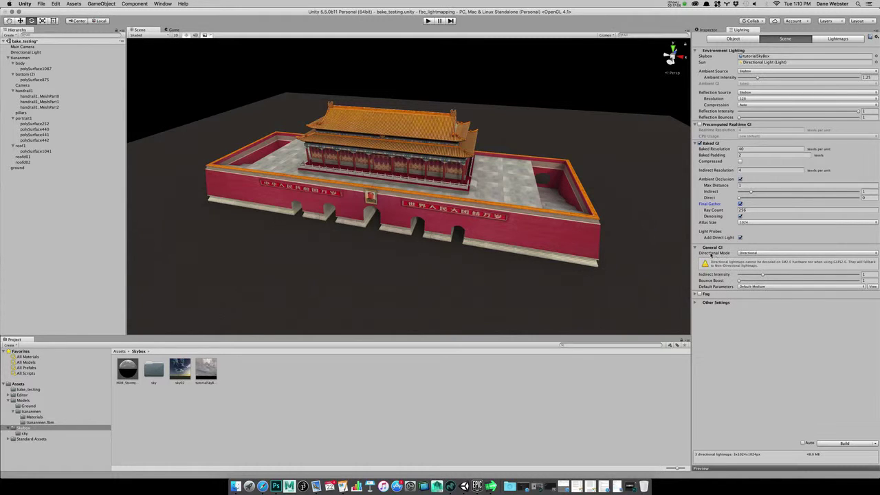
{"action": "left_click", "coordinate": [761, 254]}
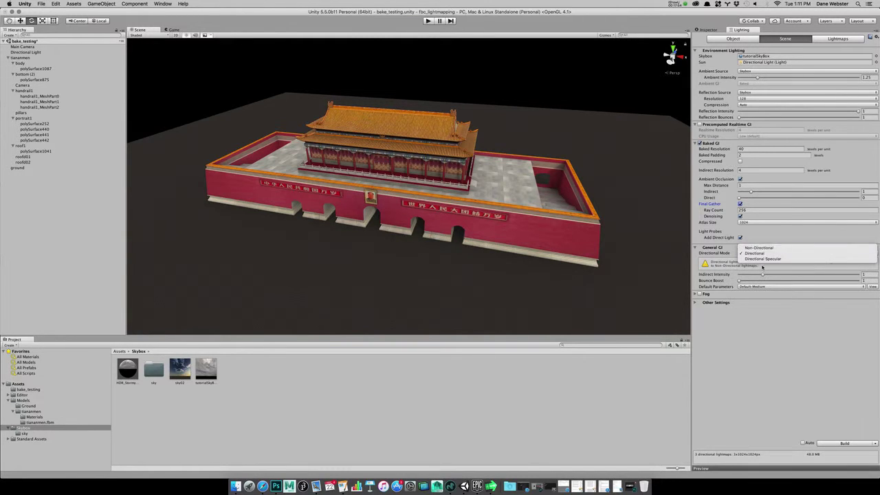
{"action": "left_click", "coordinate": [779, 233]}
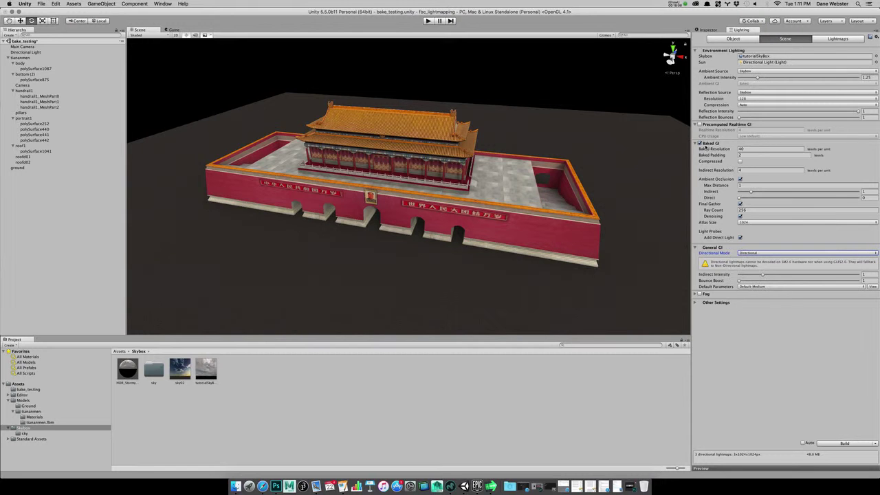
Step: Select the building's body mesh polySurface1087 and check its object properties, including its static state, before returning to the lighting settings
{"action": "left_click_drag", "start_coordinate": [639, 206], "coordinate": [365, 242], "text": "alt"}
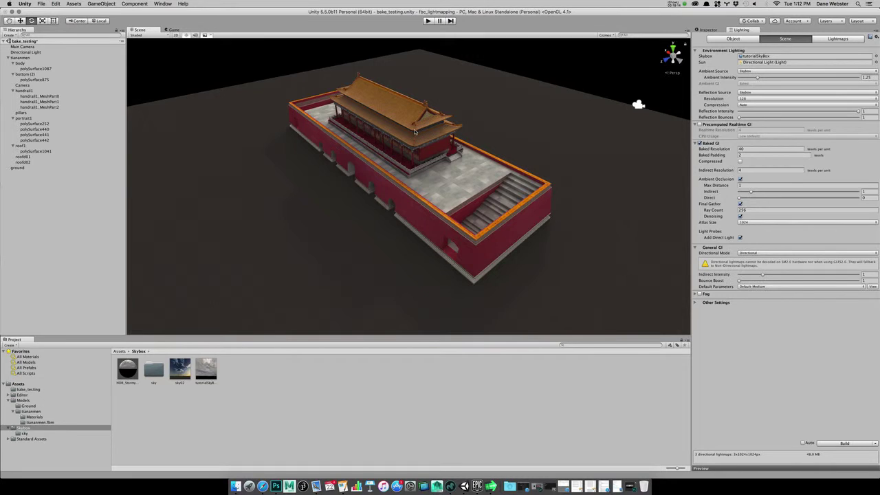
{"action": "left_click", "coordinate": [447, 133]}
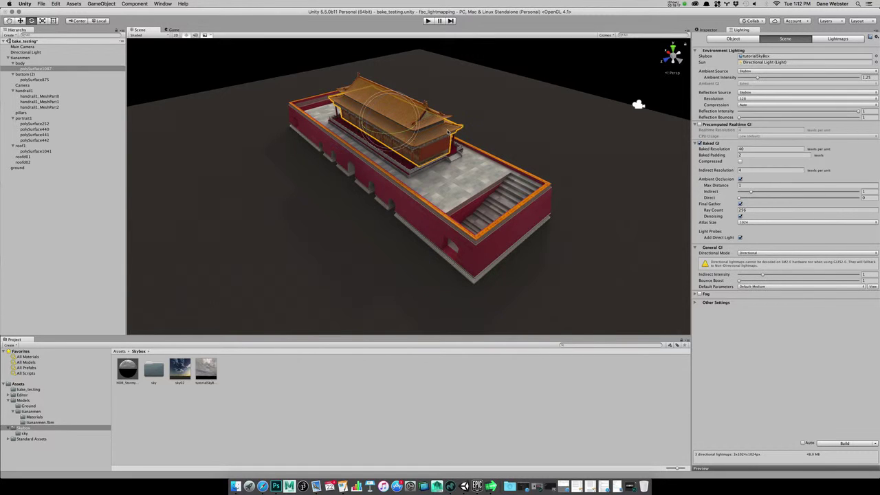
{"action": "left_click", "coordinate": [708, 30]}
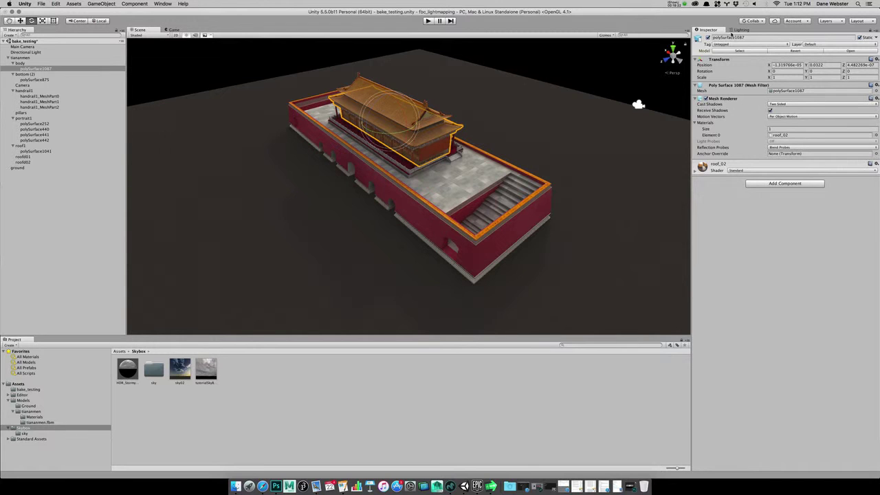
{"action": "left_click", "coordinate": [741, 30]}
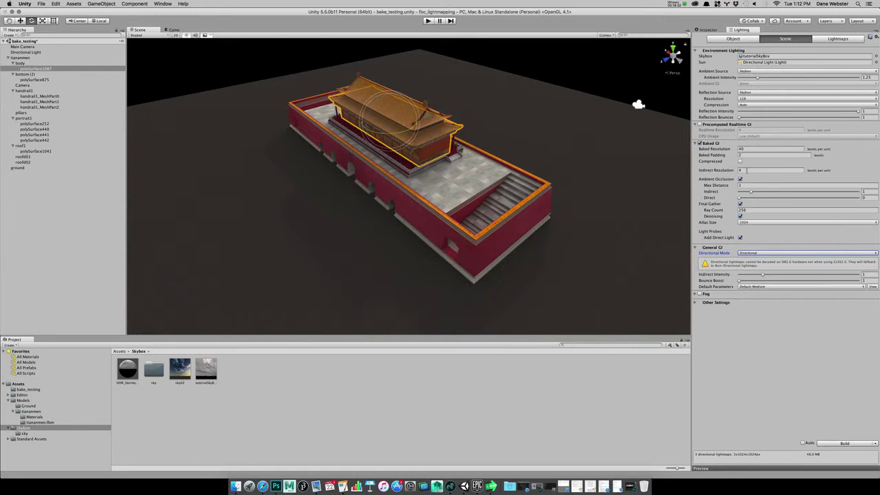
Step: Toggle Precomputed Realtime GI alongside Baked GI to compare the available settings, leaving it disabled
{"action": "left_click", "coordinate": [698, 124]}
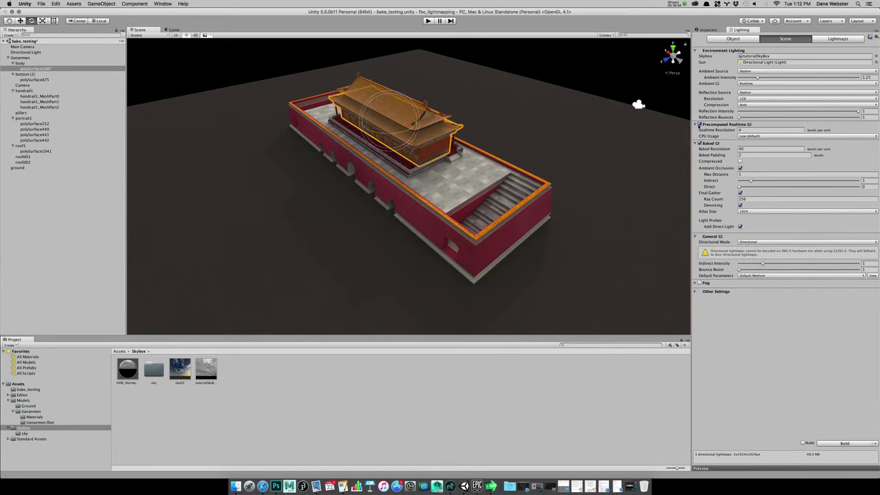
{"action": "left_click", "coordinate": [699, 125]}
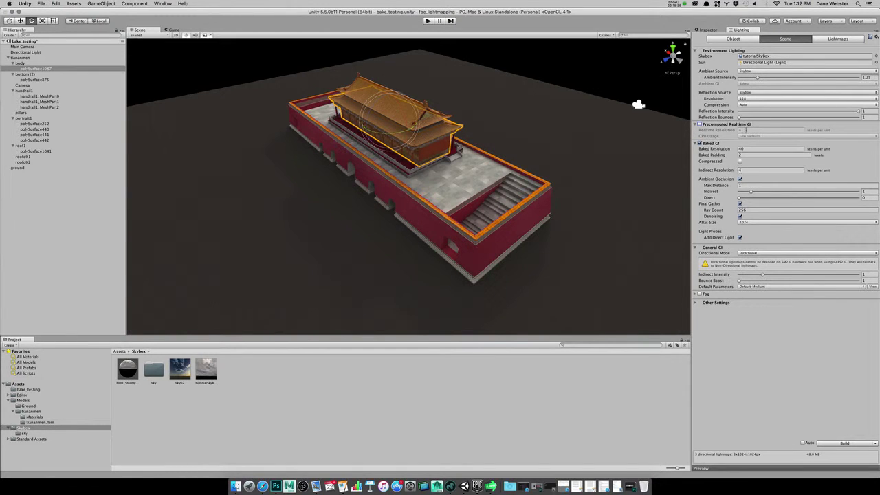
{"action": "left_click", "coordinate": [699, 124]}
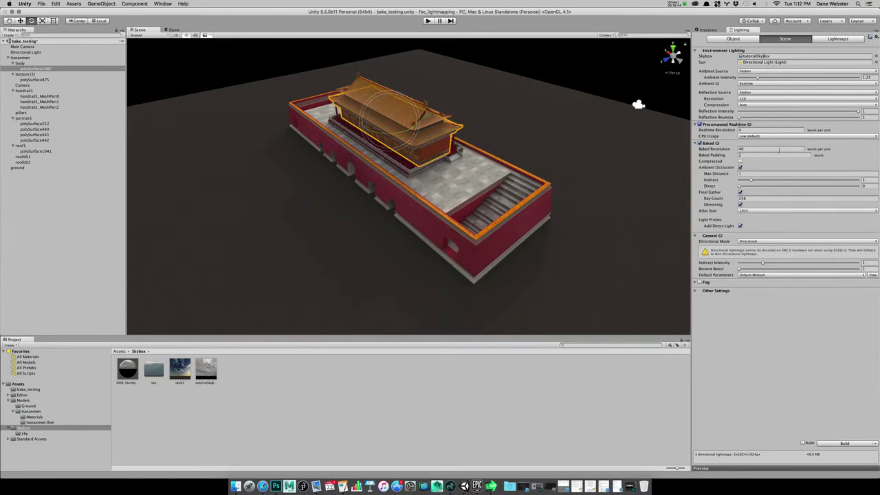
{"action": "left_click", "coordinate": [698, 125]}
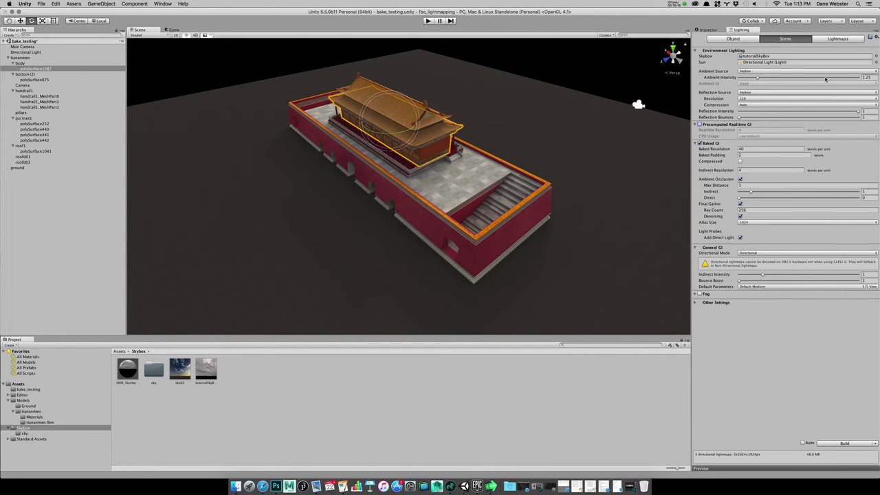
Step: Frame the selected building body and examine its baked lighting from the front side
{"action": "left_click_drag", "start_coordinate": [493, 192], "coordinate": [540, 238], "text": "alt"}
{"action": "key", "text": "f"}
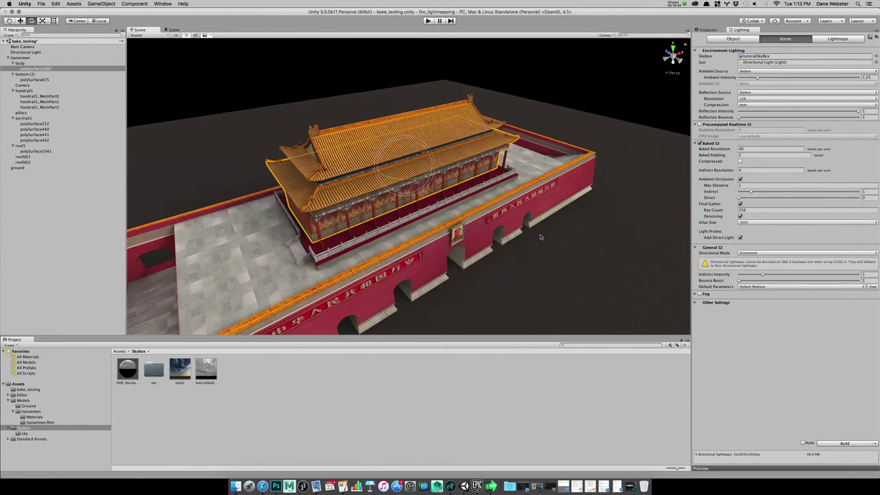